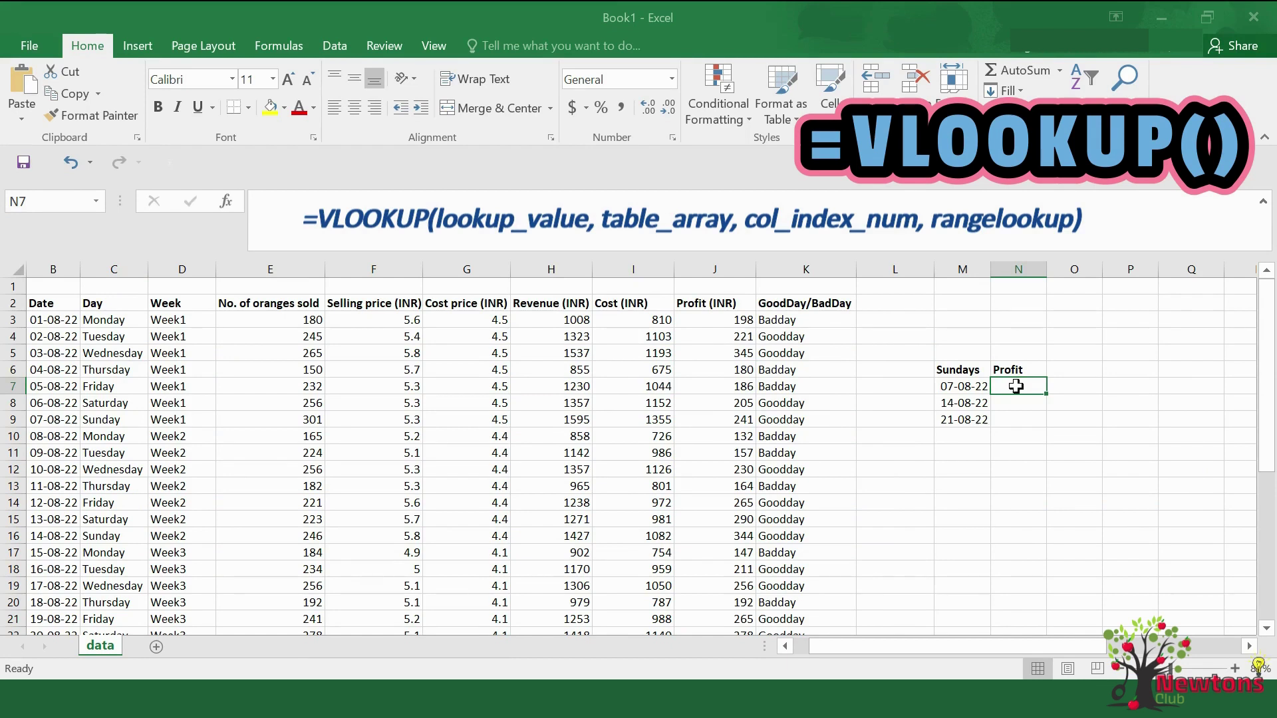
# Step: Enter =VLOOKUP(M7,B2:K33,9,false) in N7 to look up the 07-08-22 profit, and select that date's data row for comparison
pyautogui.write('=')
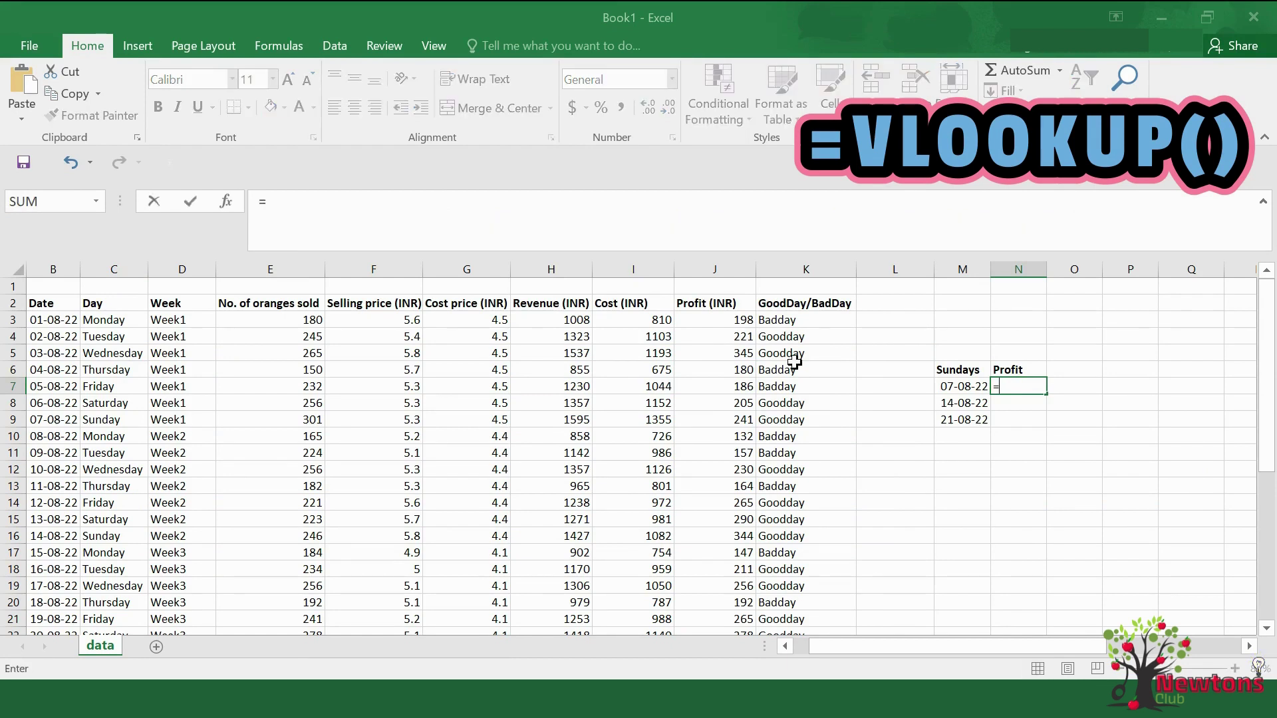
pyautogui.write('vlookup')
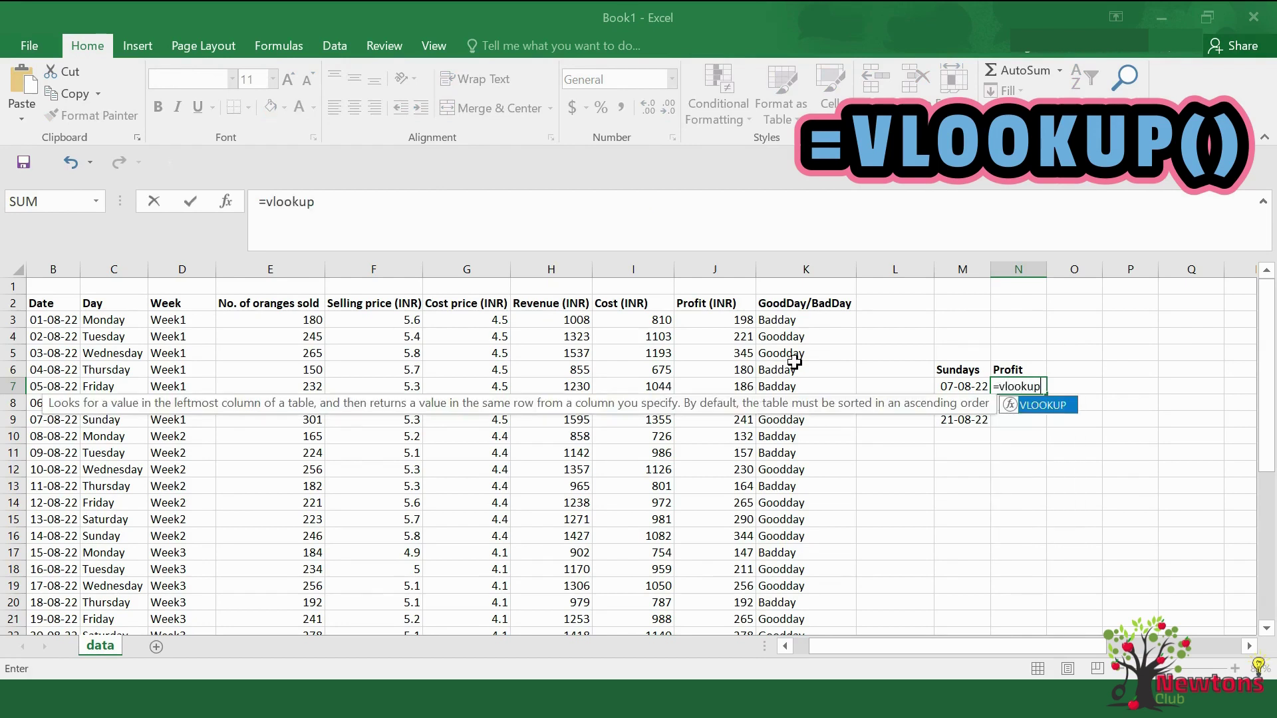
pyautogui.press('Tab')
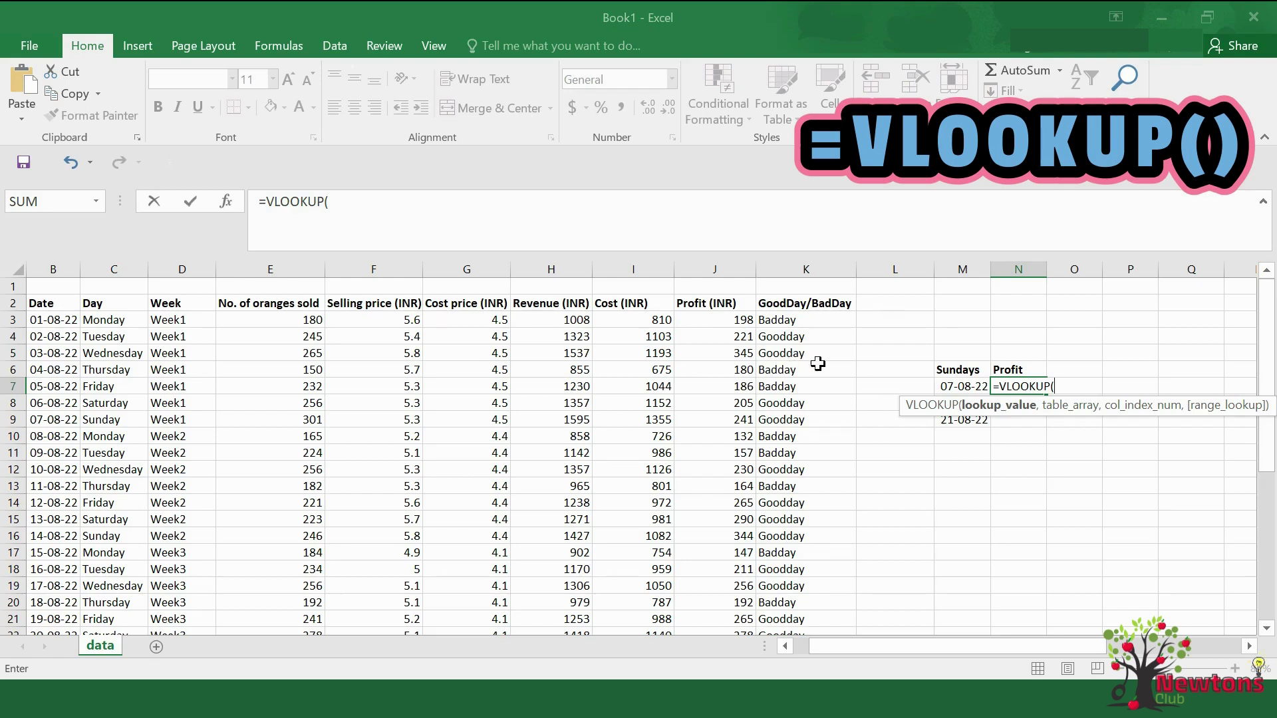
pyautogui.click(964, 383)
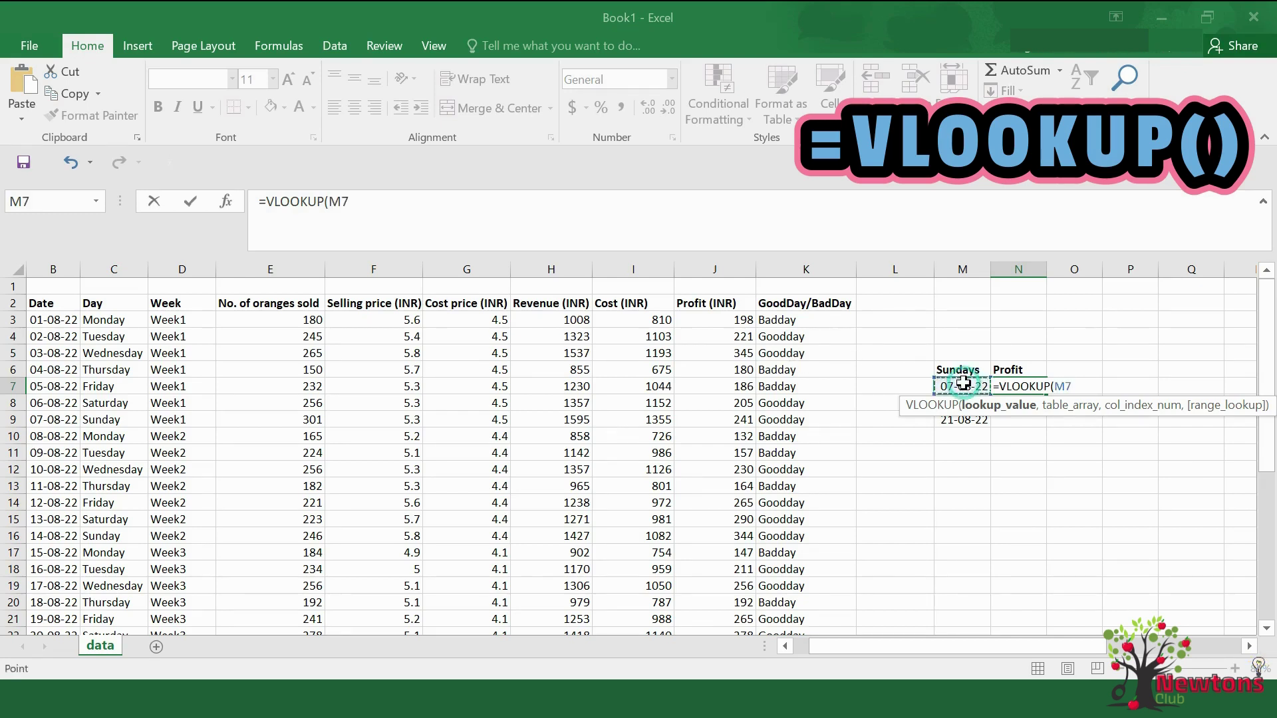
pyautogui.write(',')
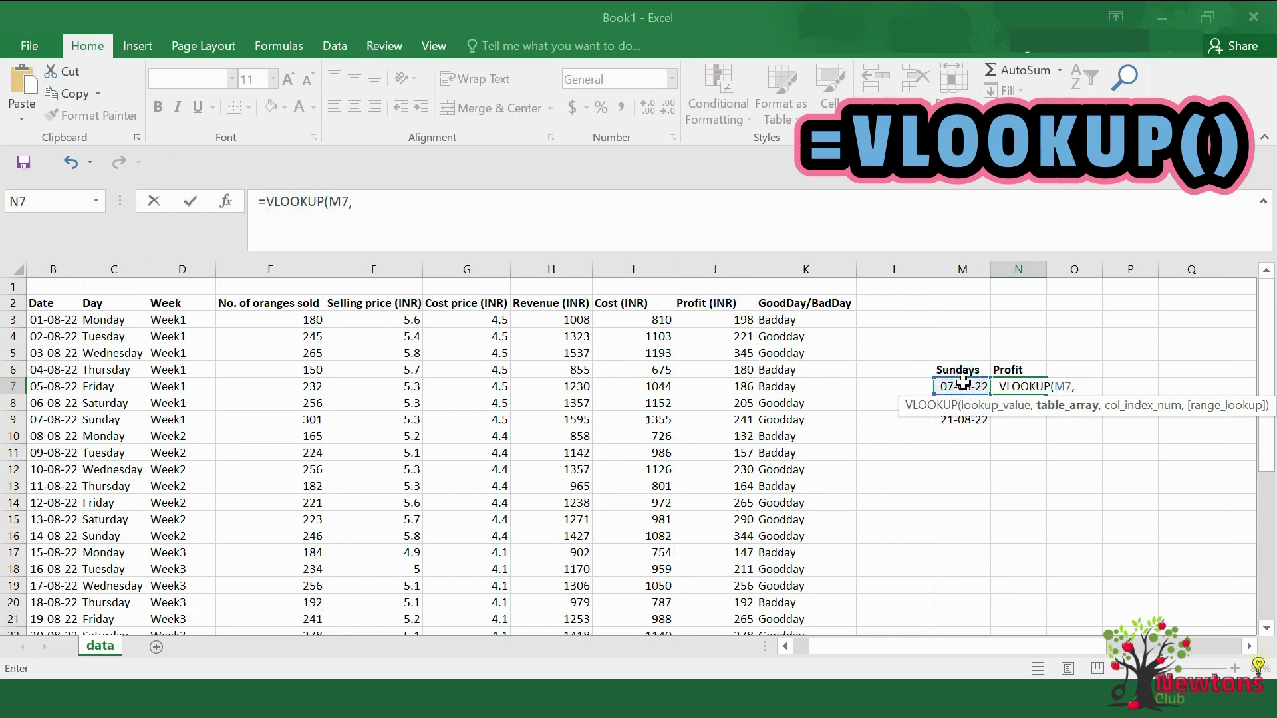
pyautogui.moveTo(57, 298); pyautogui.dragTo(797, 599)
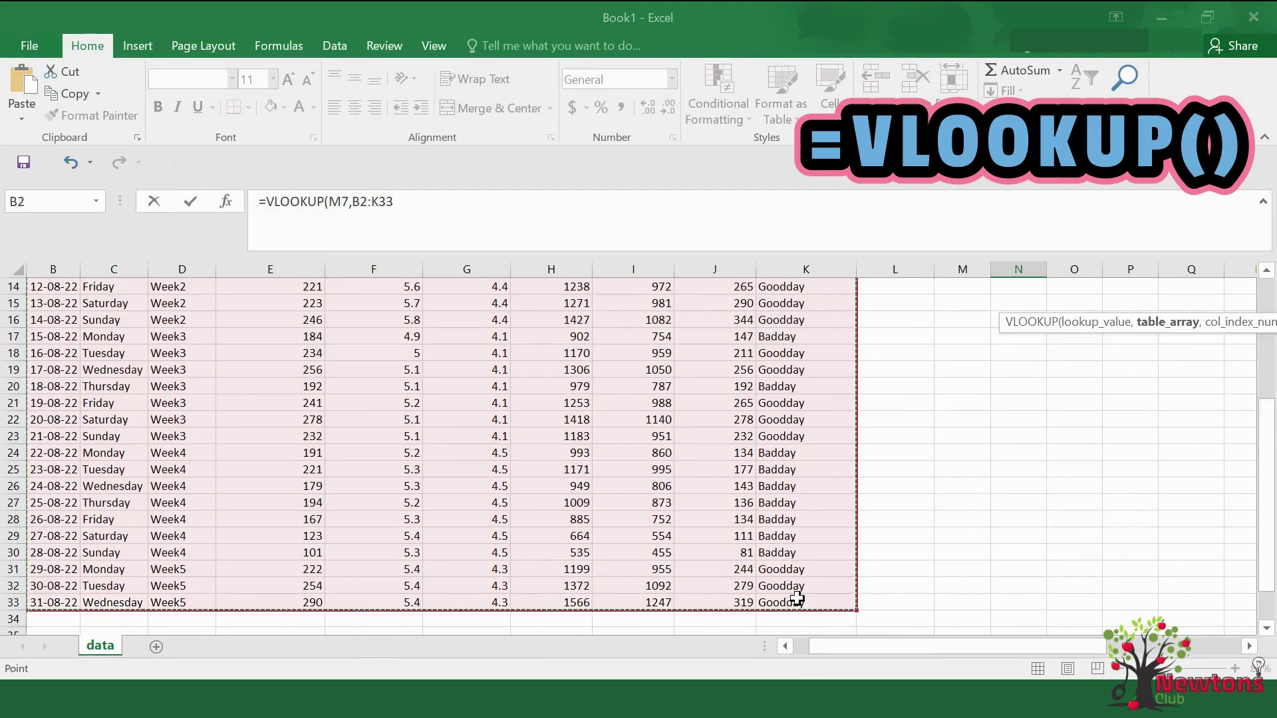
pyautogui.scroll(5, 797, 599)
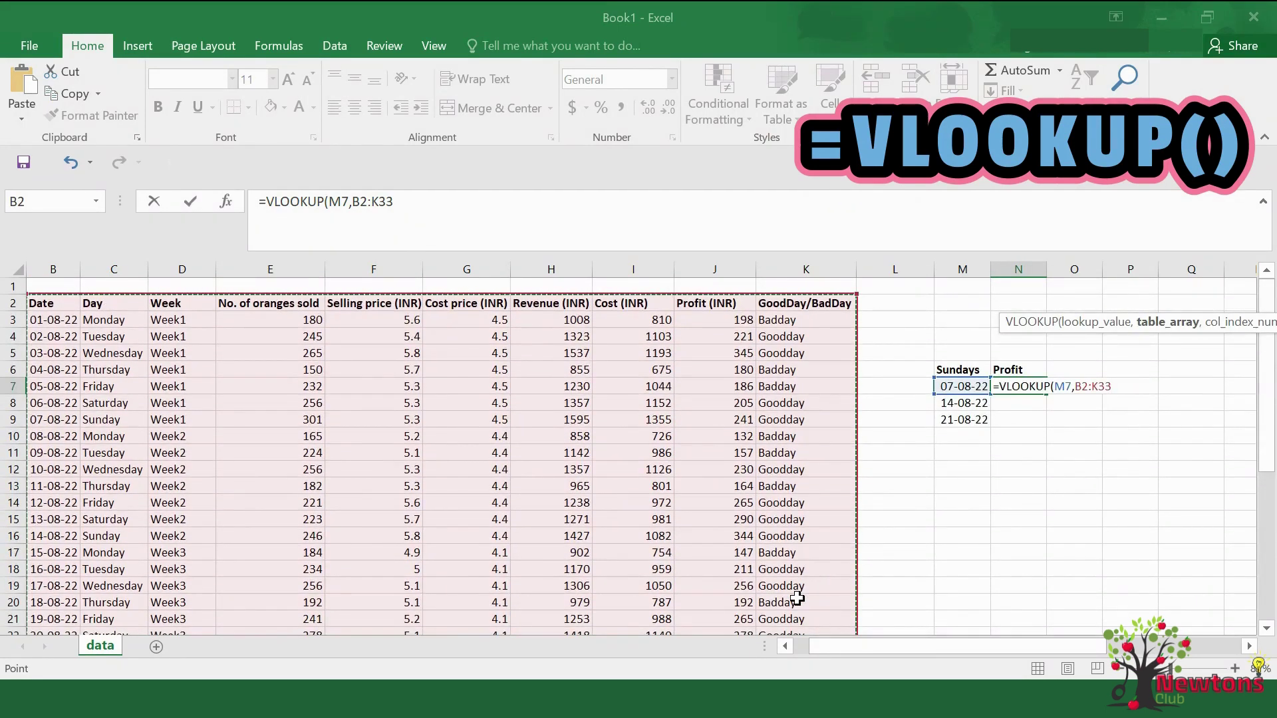
pyautogui.write(',')
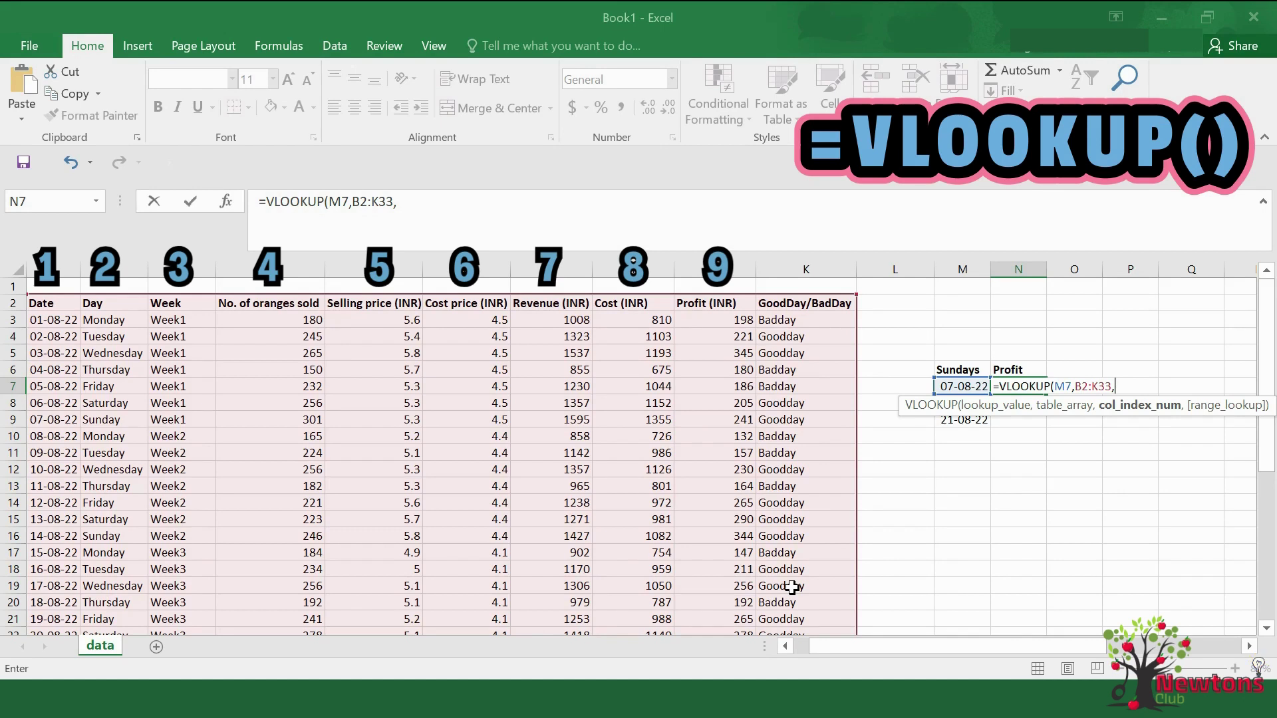
pyautogui.write('9')
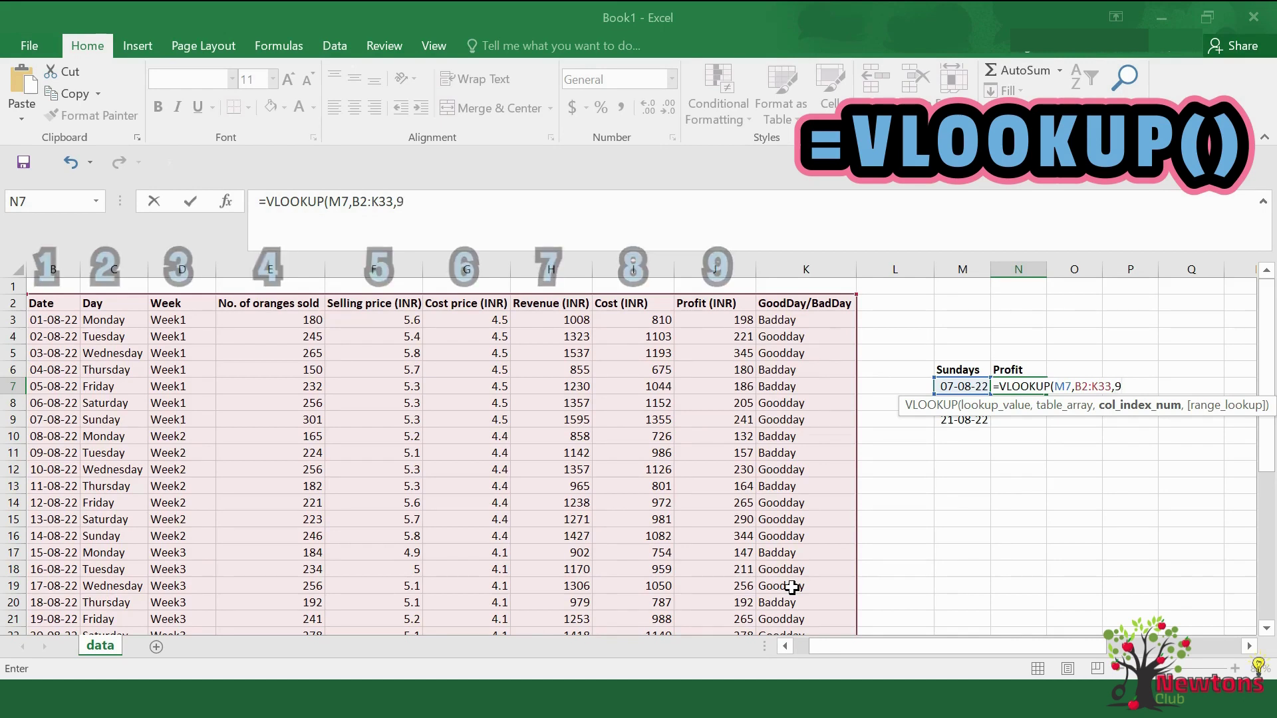
pyautogui.write(',')
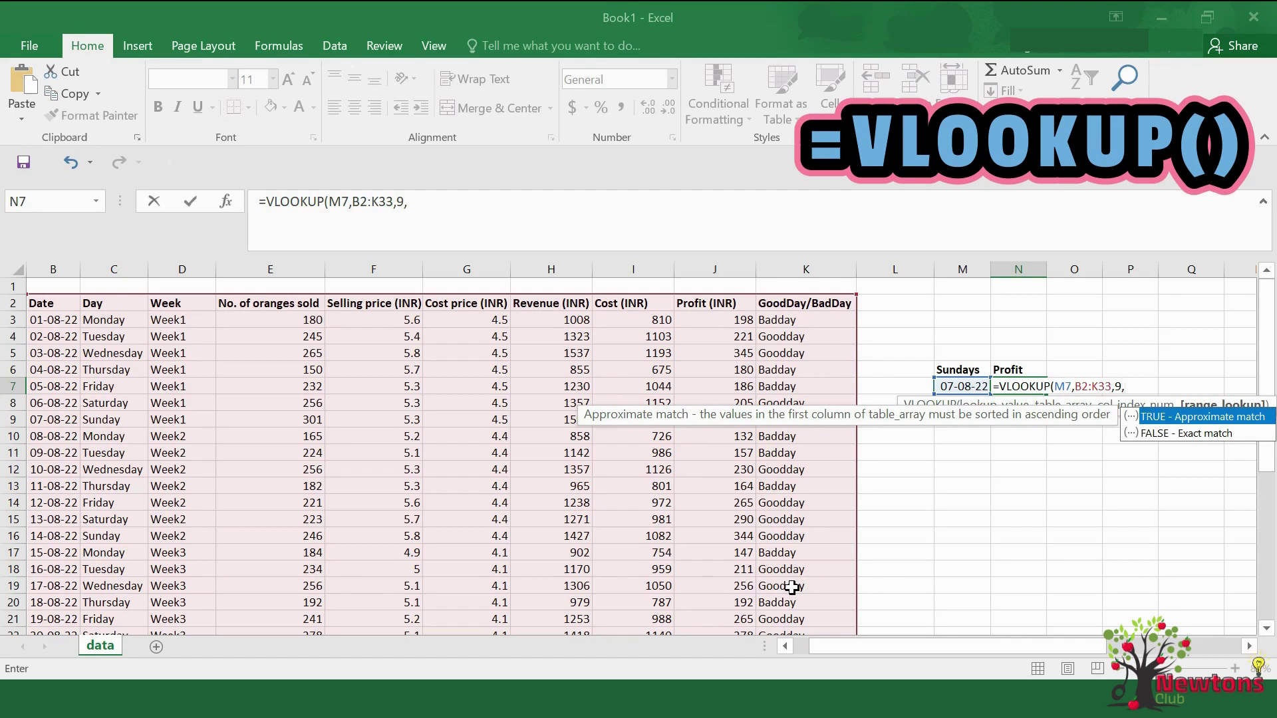
pyautogui.write('false)')
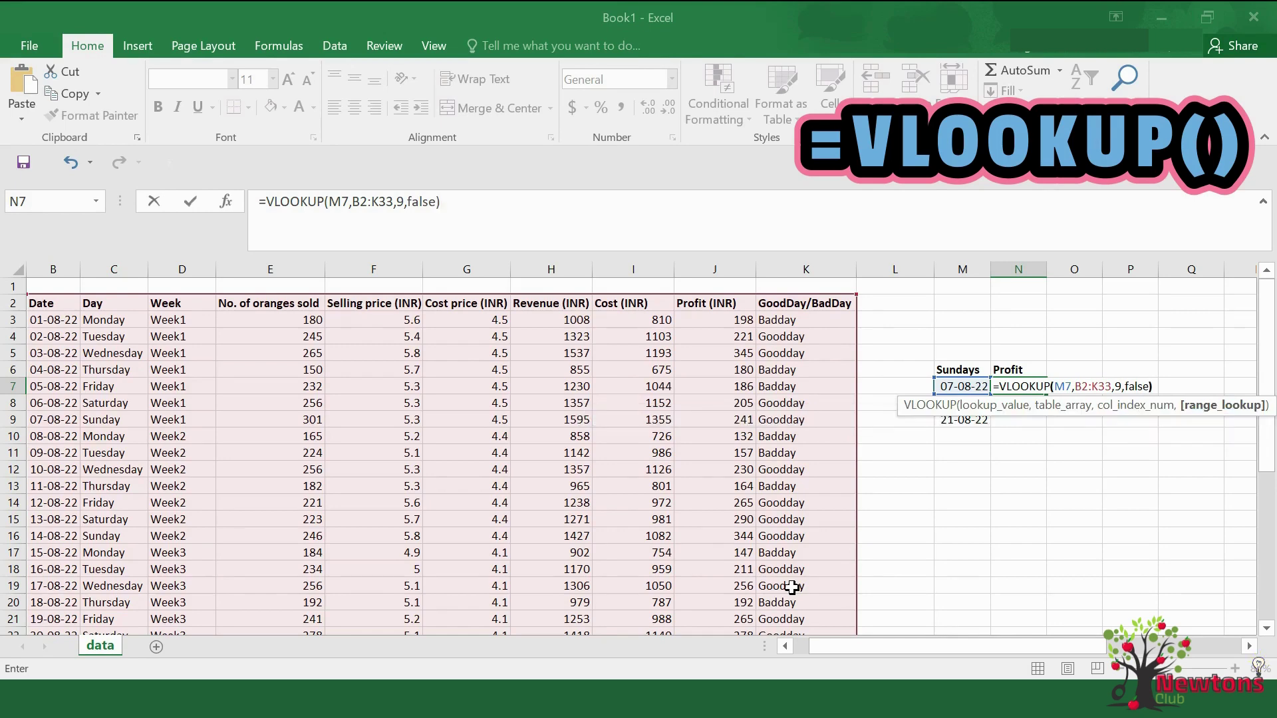
pyautogui.press('Return')
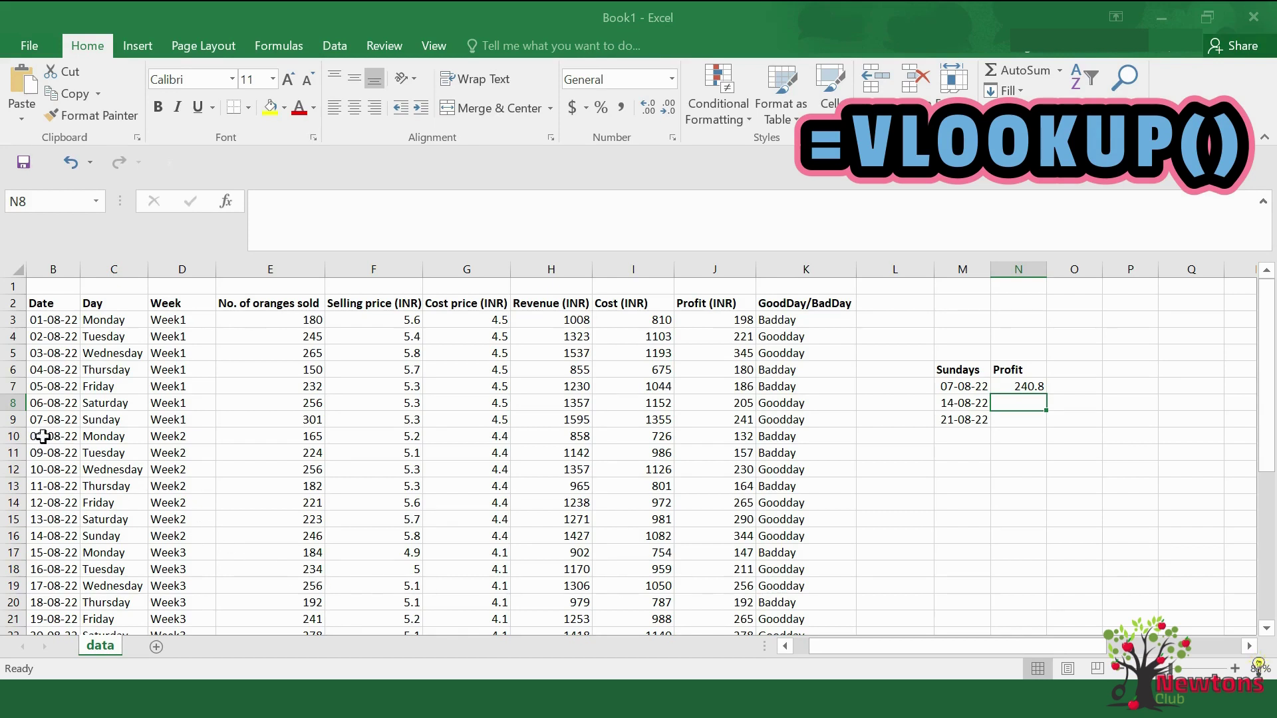
pyautogui.click(13, 419)
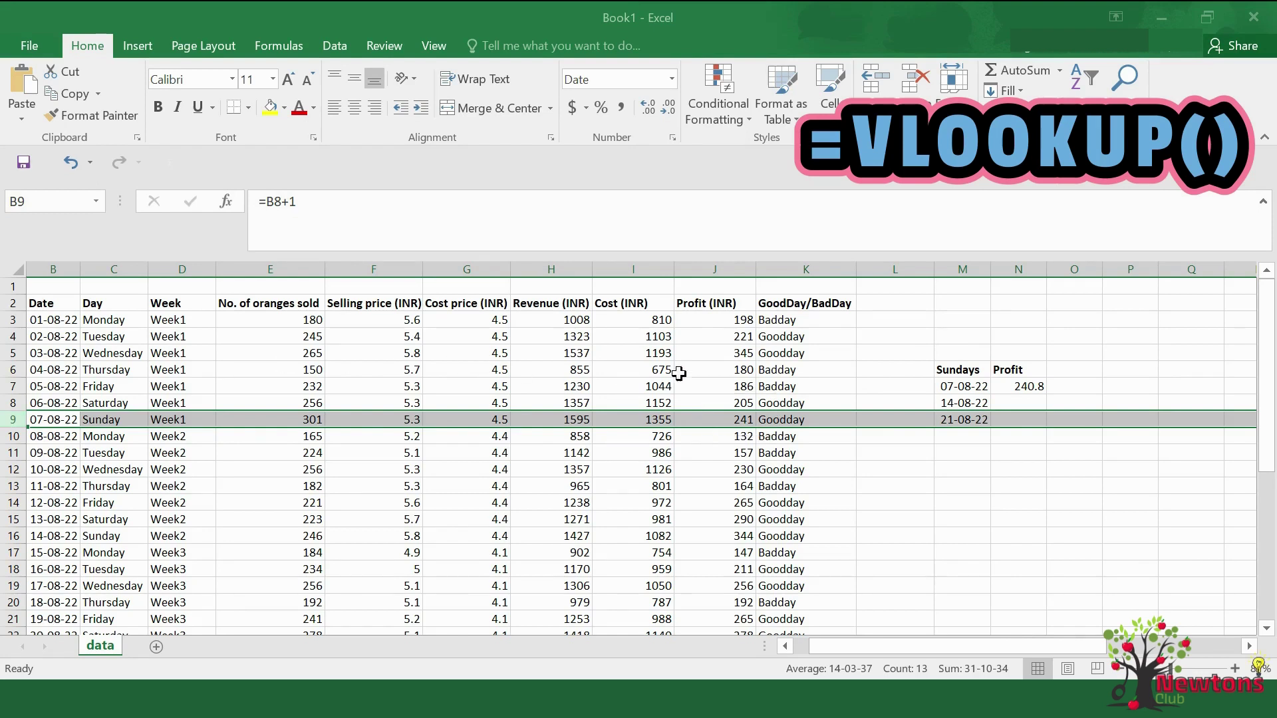
# Step: Enter =vlookup(M8,B2:K33,9,false) in N8 to look up the 14-08-22 profit, and select that date's data row for comparison
pyautogui.click(1028, 399)
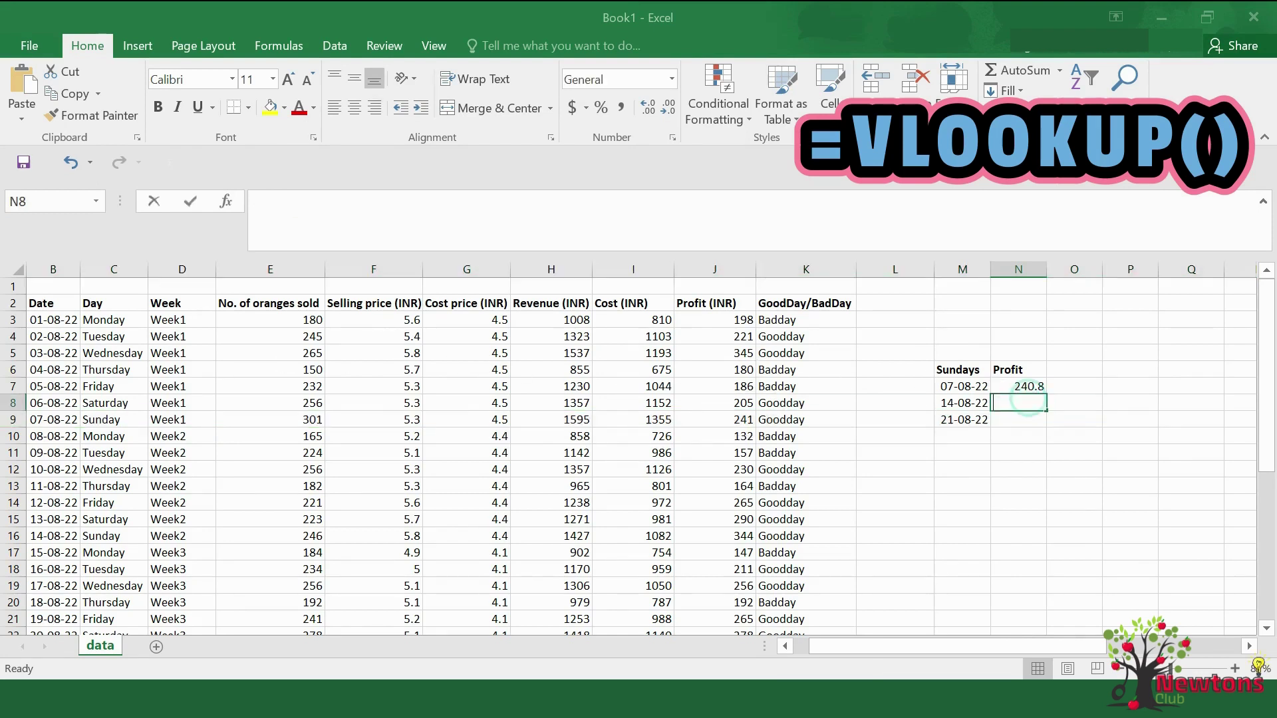
pyautogui.write('=vlookup')
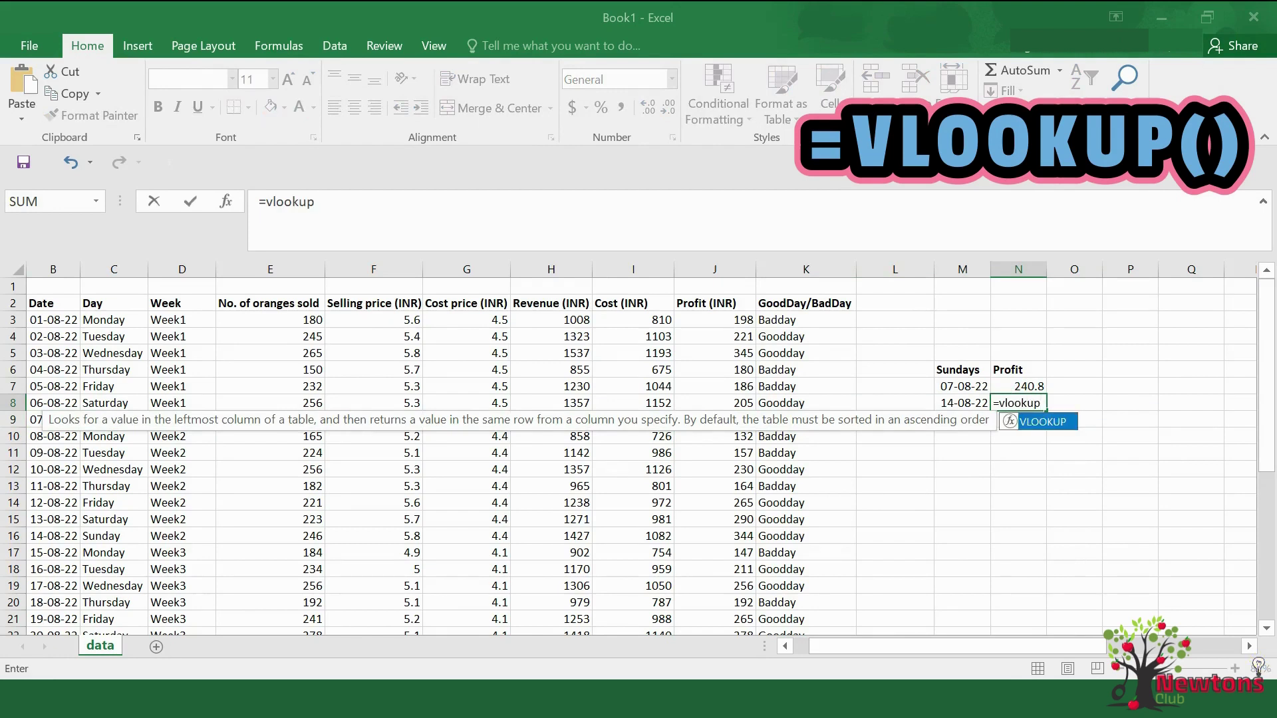
pyautogui.write('(')
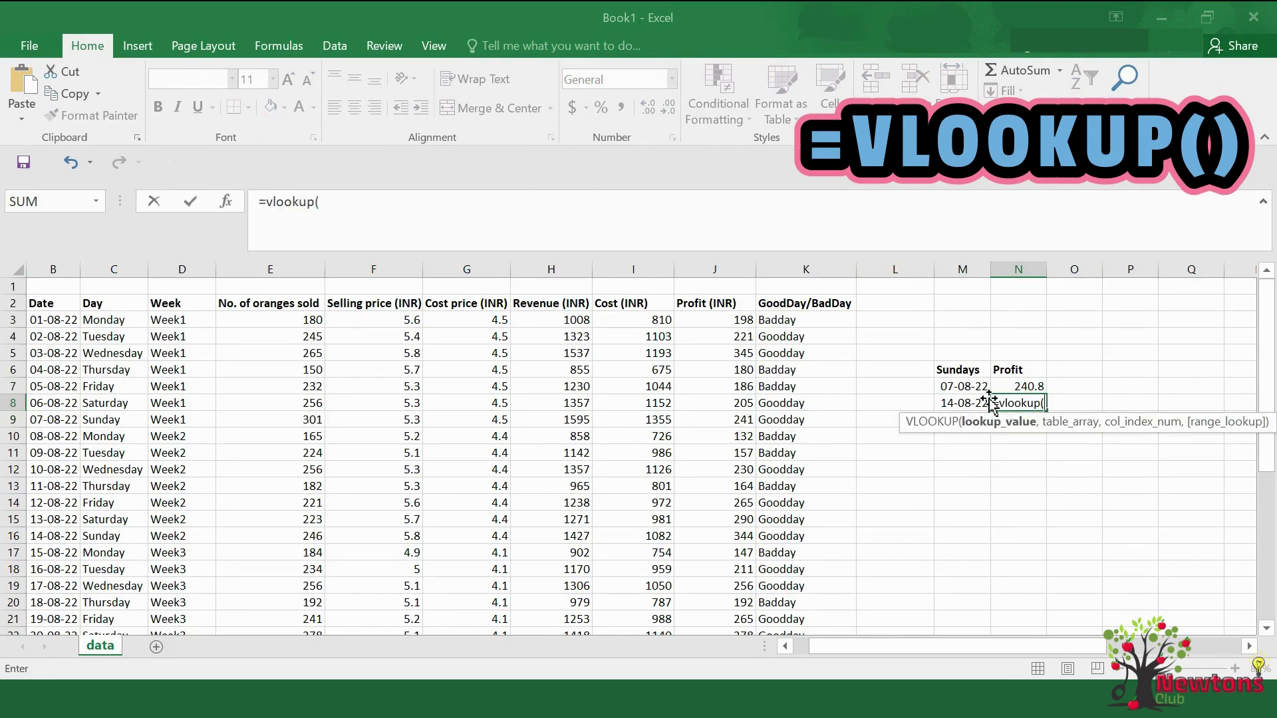
pyautogui.click(966, 399)
pyautogui.write(',')
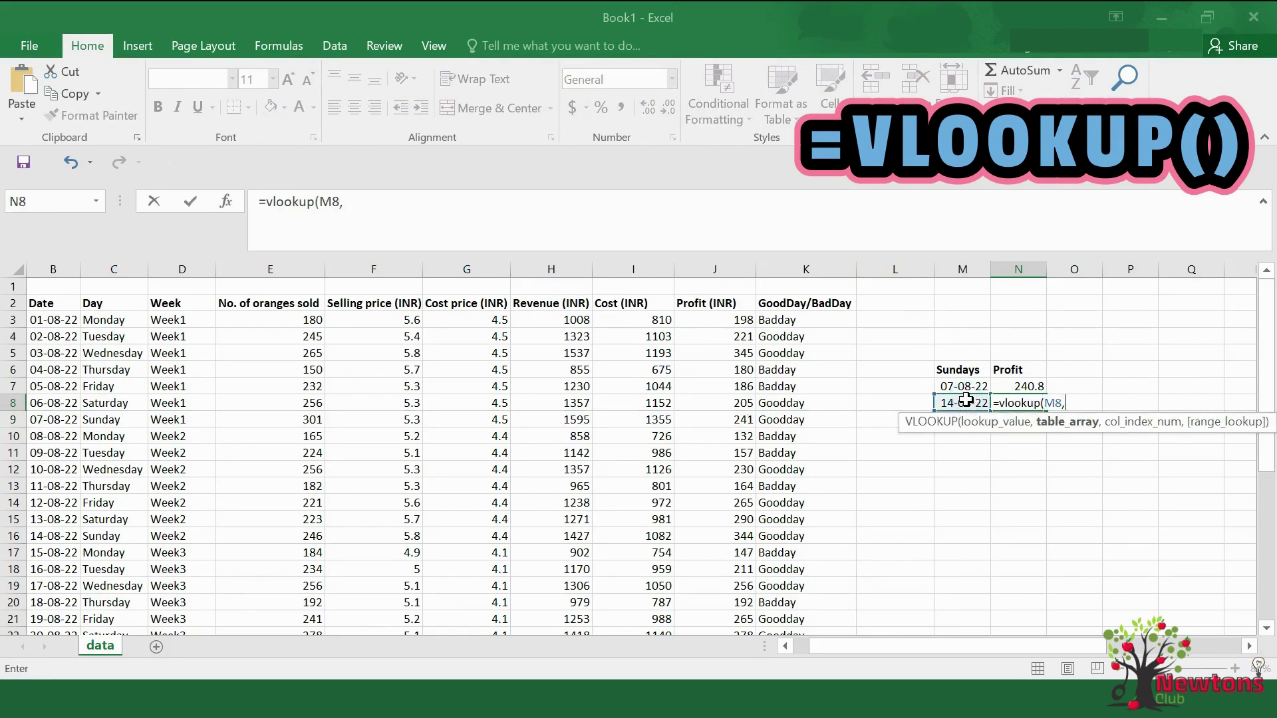
pyautogui.moveTo(40, 303); pyautogui.dragTo(787, 603)
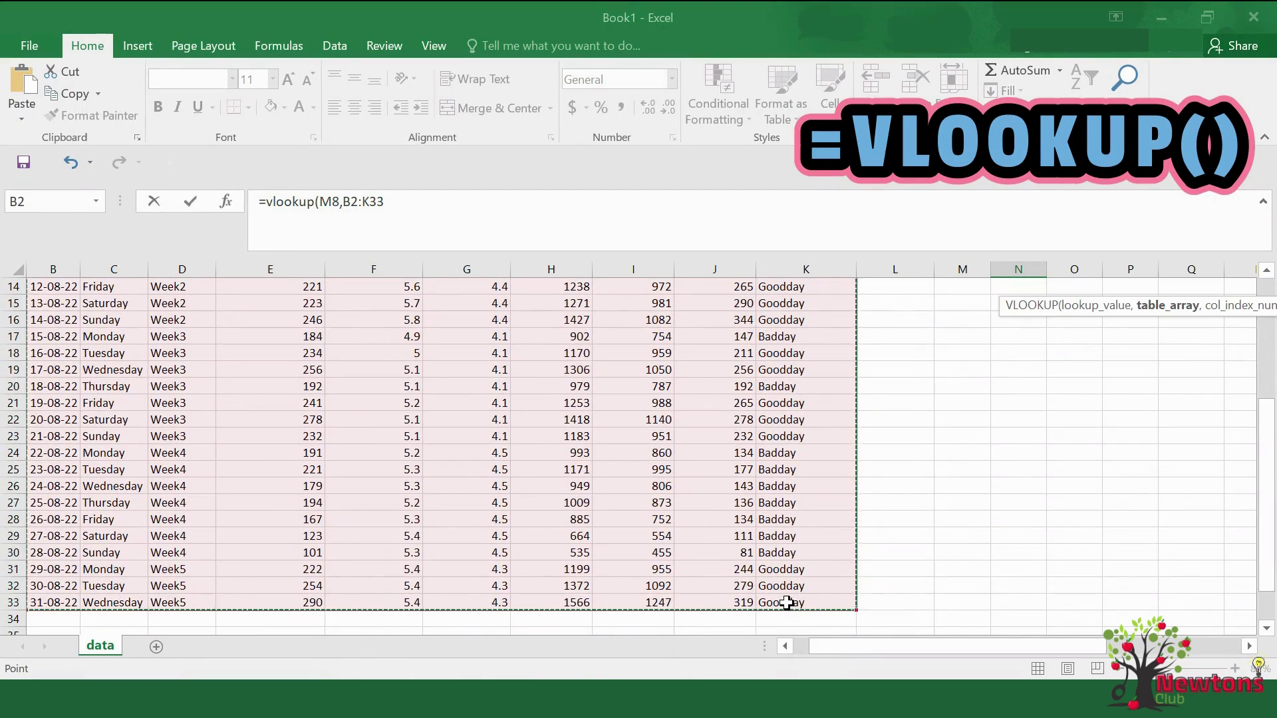
pyautogui.write(',')
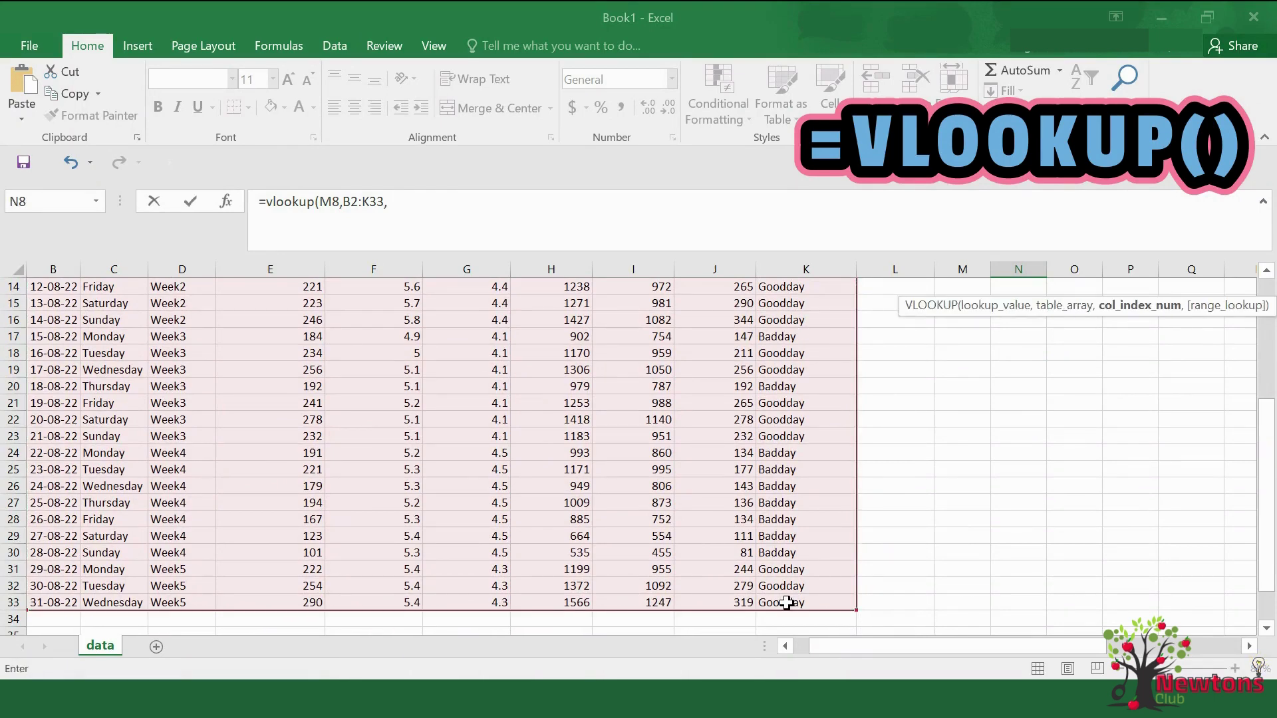
pyautogui.write('9,')
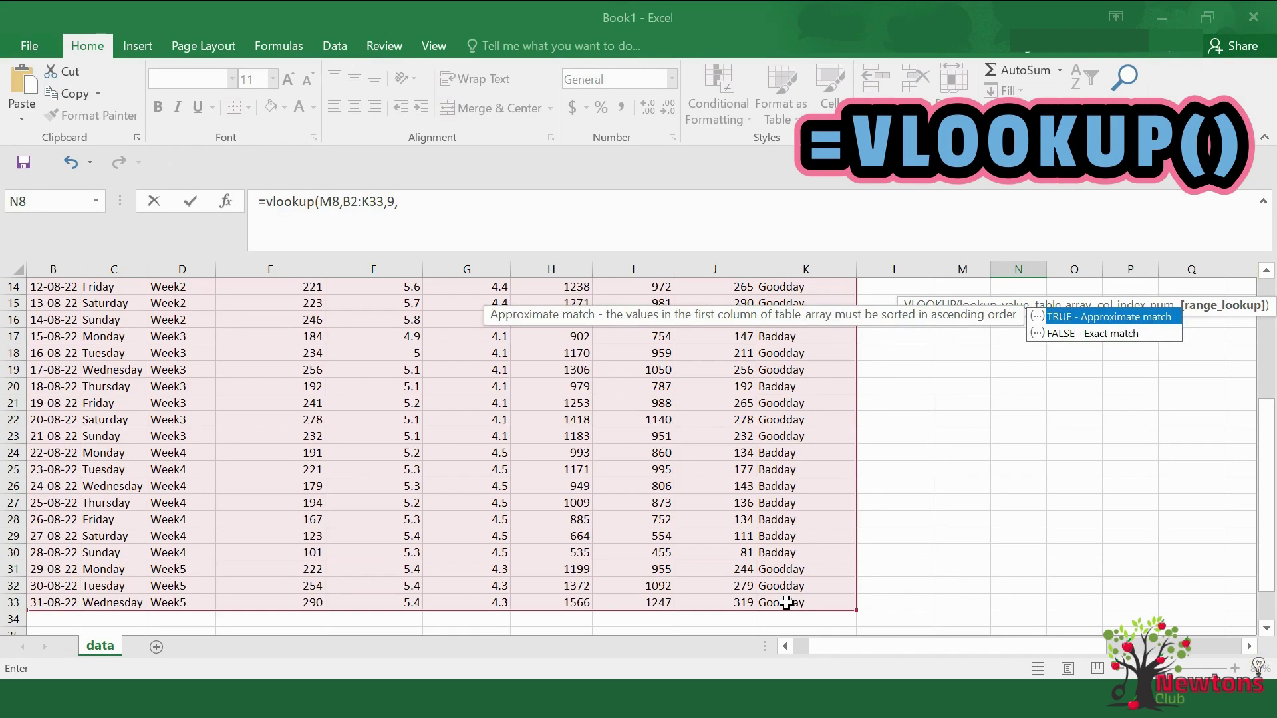
pyautogui.write('false)')
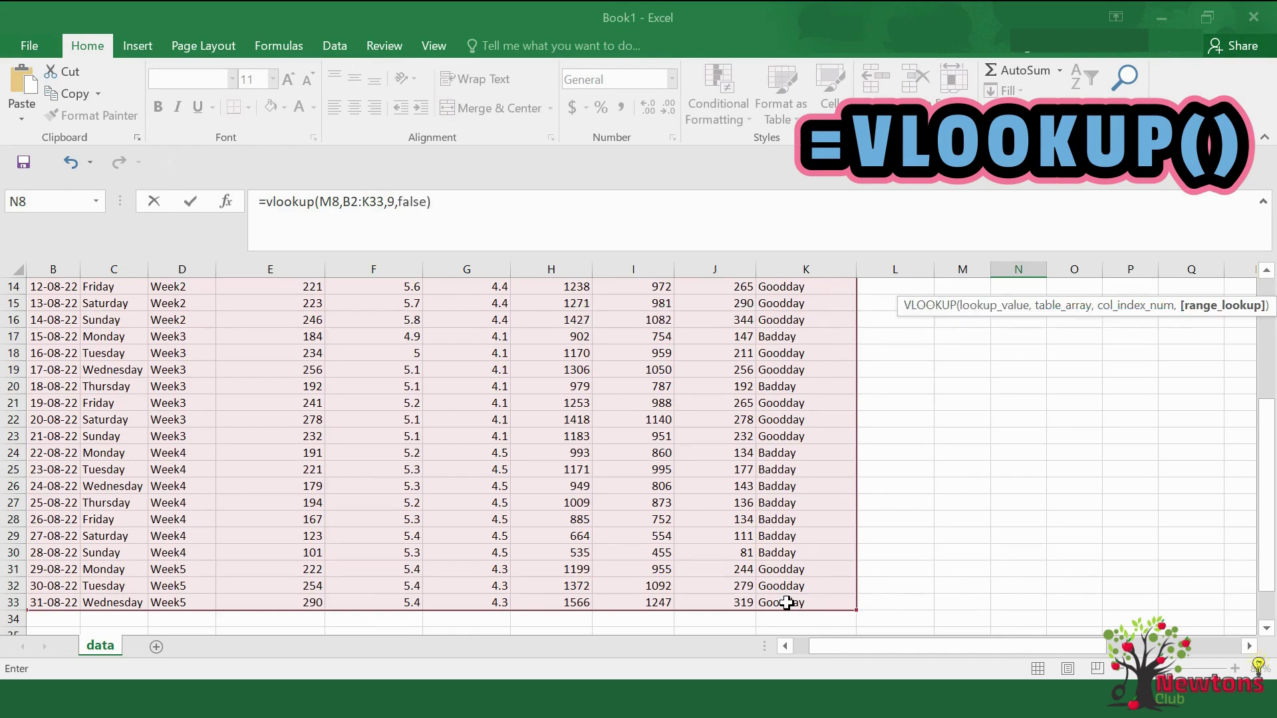
pyautogui.press('Return')
pyautogui.scroll(2, 787, 603)
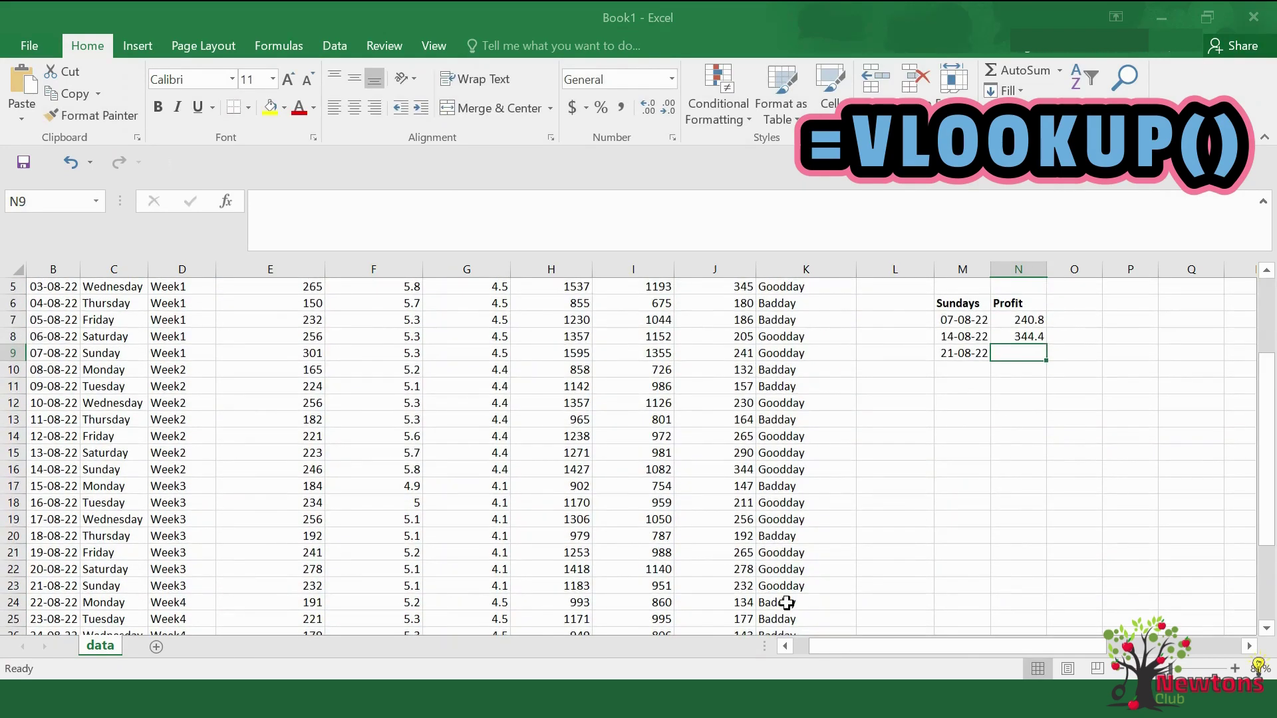
pyautogui.scroll(1, 787, 602)
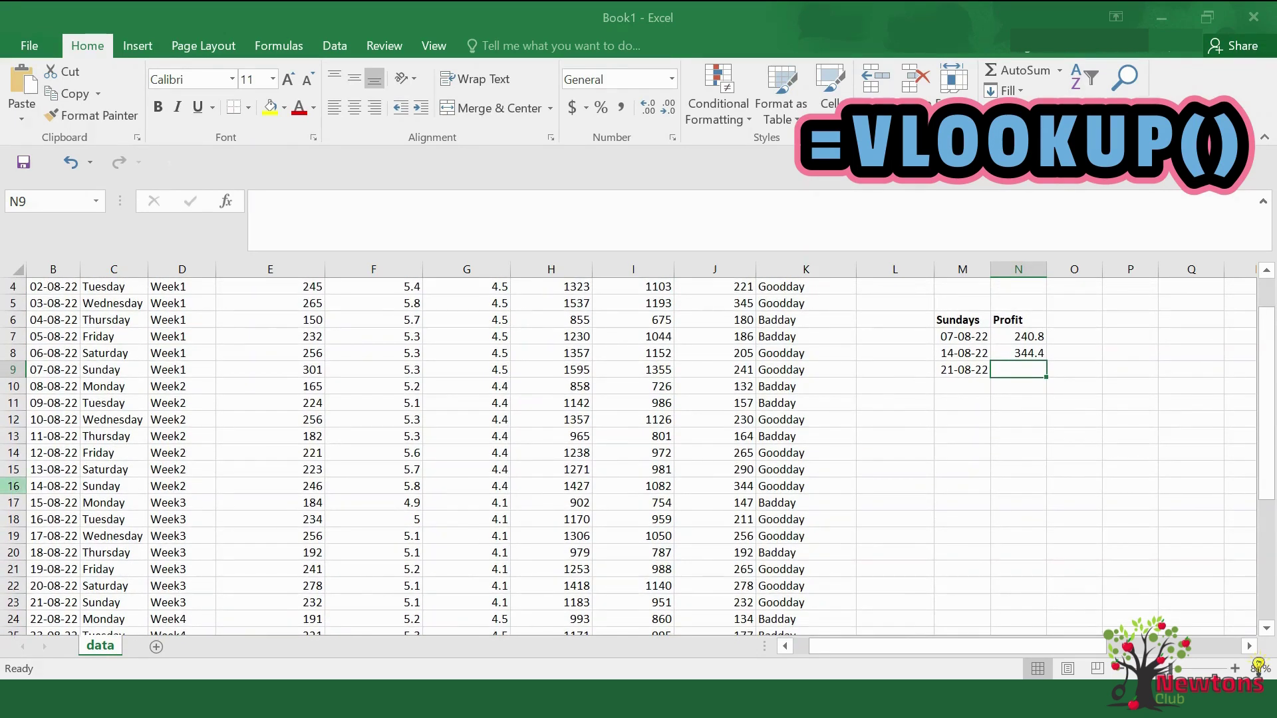
pyautogui.click(13, 485)
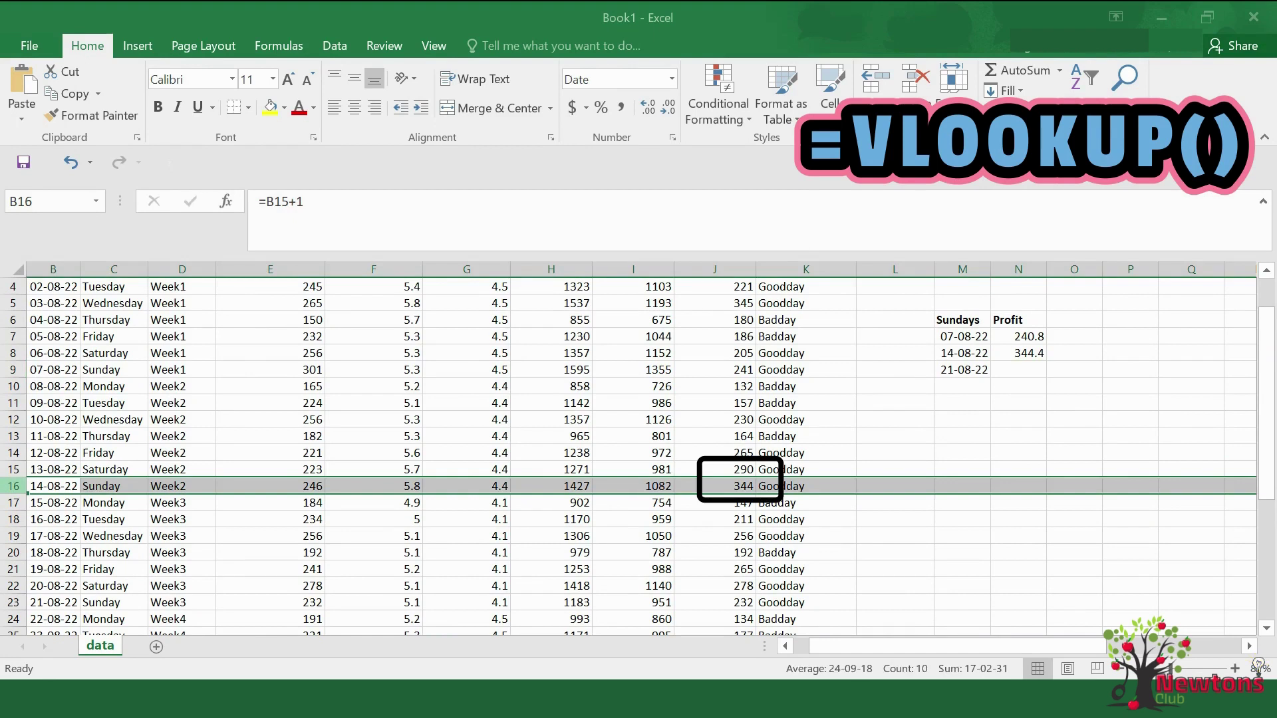
# Step: Enter =vlookup(M9,B2:K33,9,false) in N9 to look up the profit for Sunday 21-08-22
pyautogui.click(1019, 370)
pyautogui.write('=')
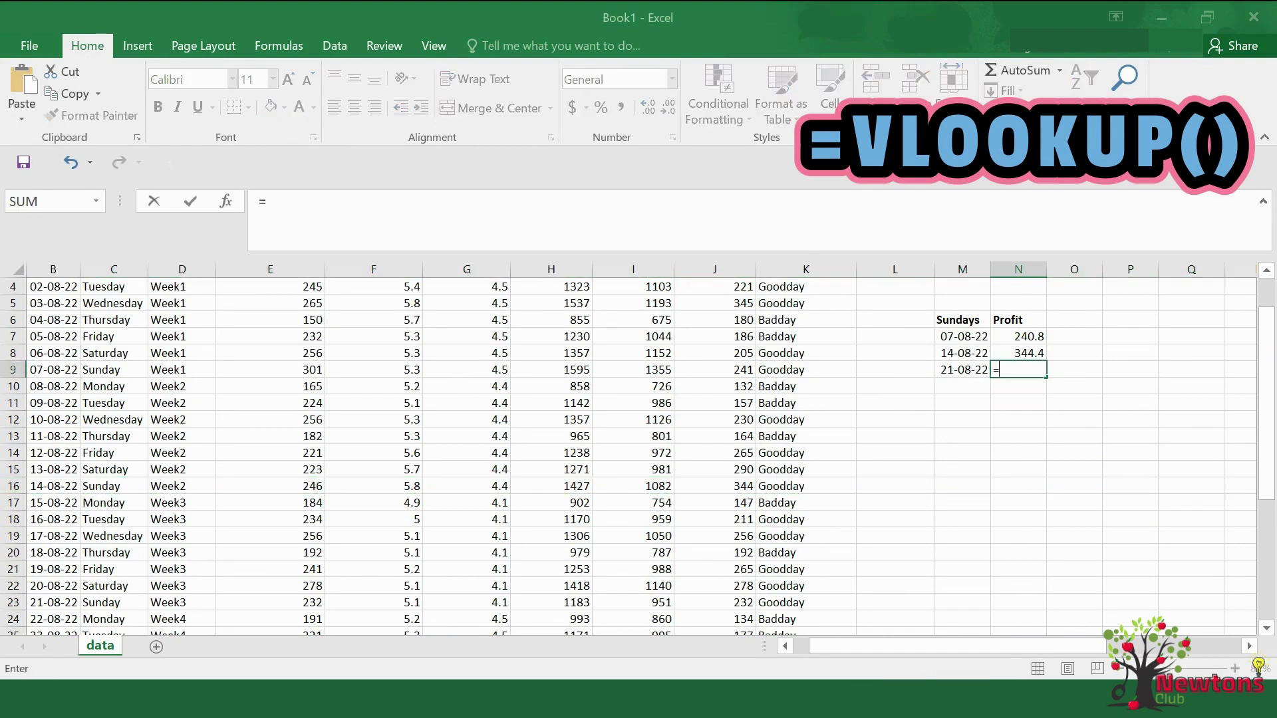
pyautogui.write('vlookup(')
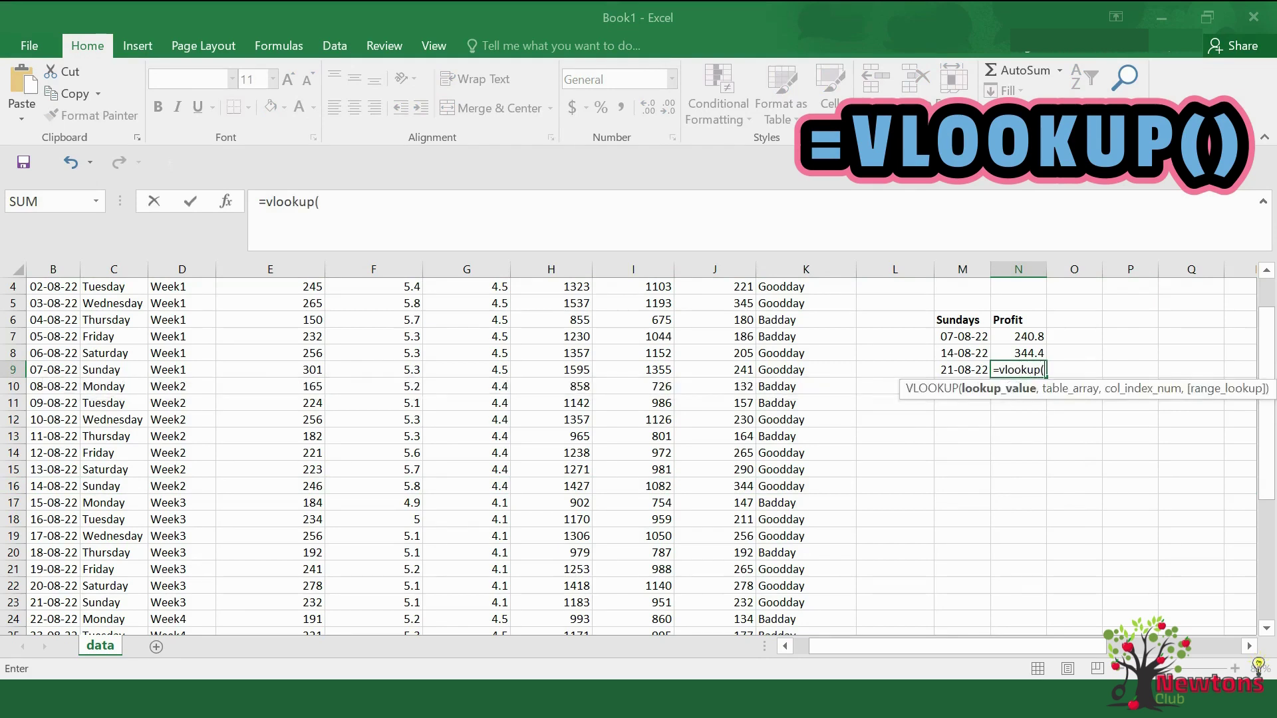
pyautogui.click(973, 370)
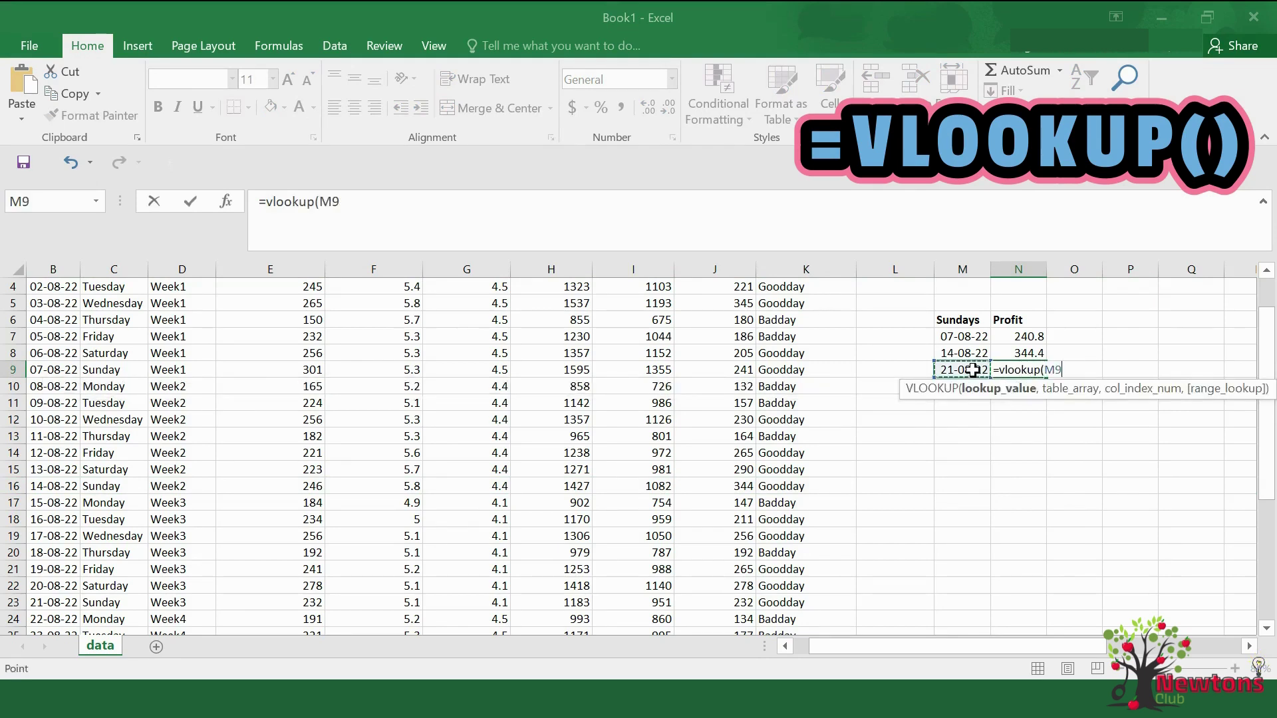
pyautogui.write(',')
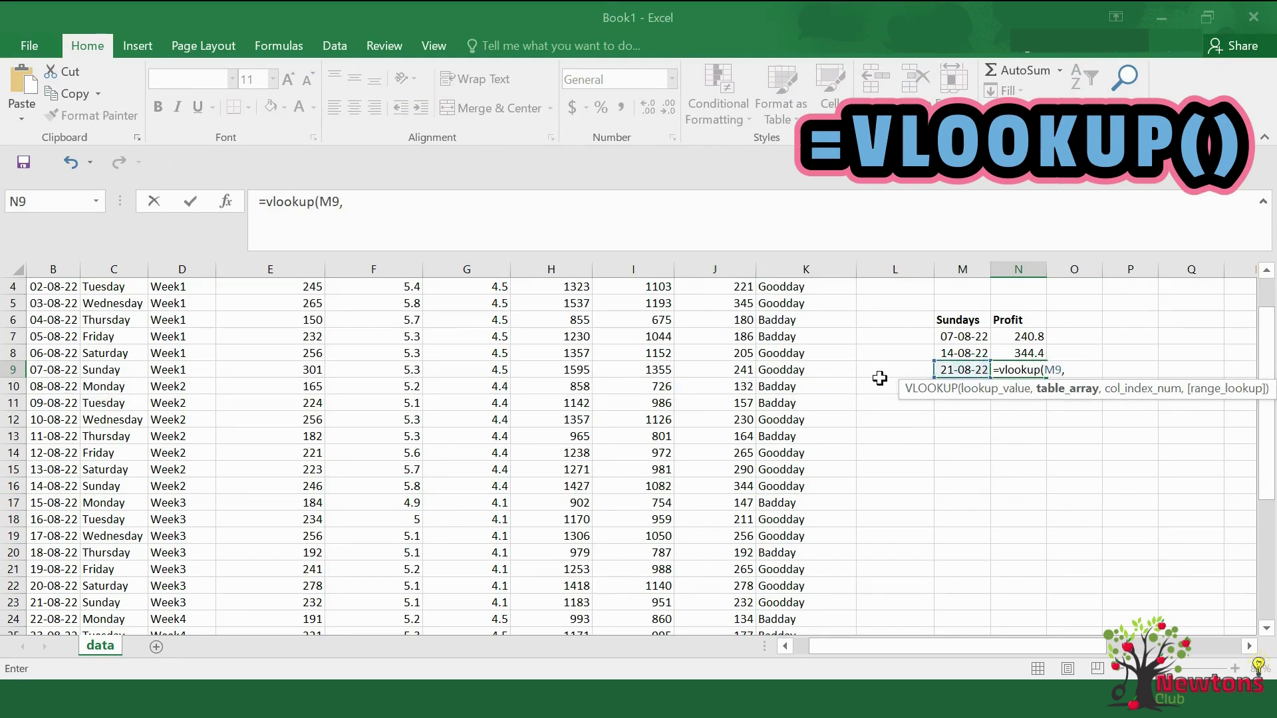
pyautogui.scroll(2, 119, 330)
pyautogui.moveTo(55, 303); pyautogui.dragTo(778, 601)
pyautogui.write(',')
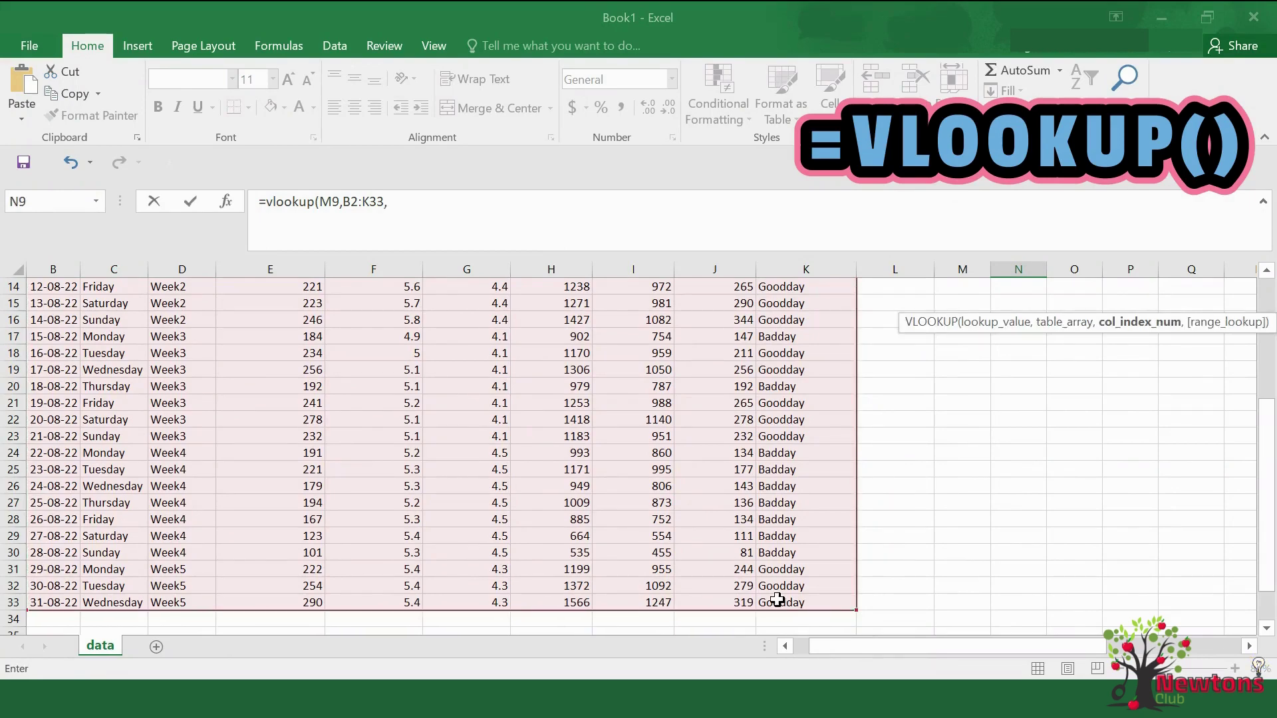
pyautogui.write('9,')
pyautogui.write('false)')
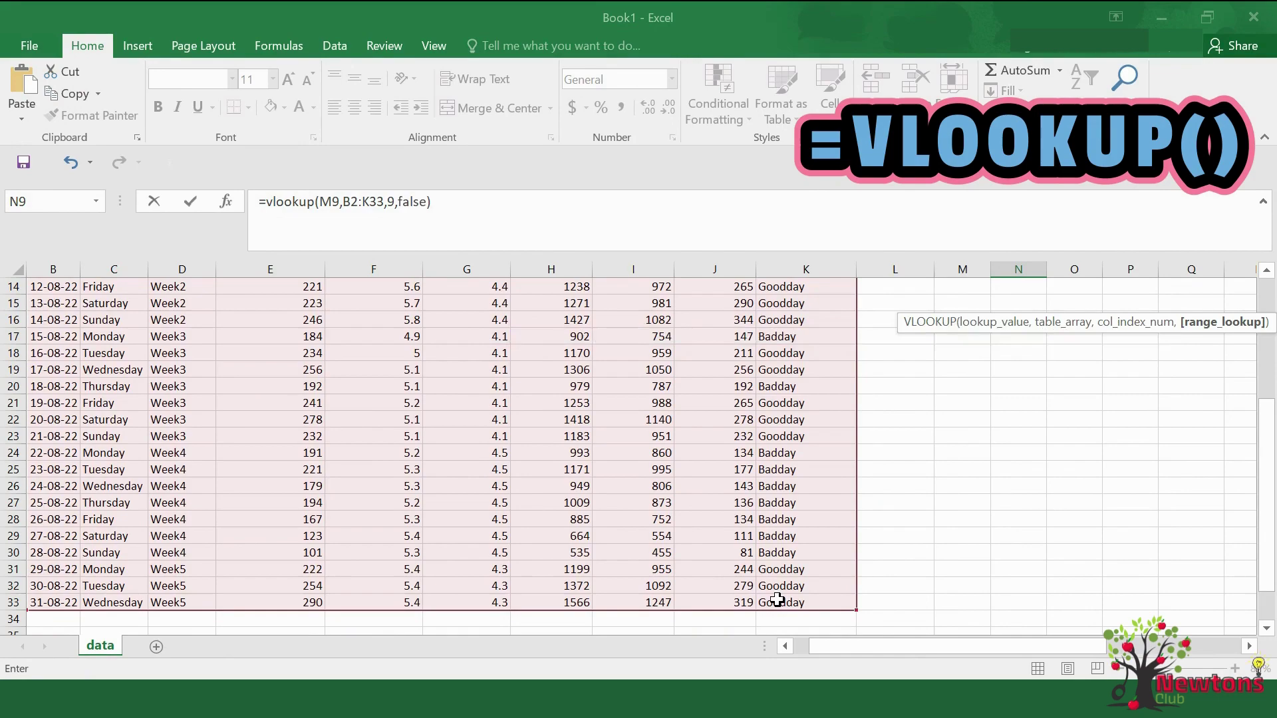
pyautogui.press('Return')
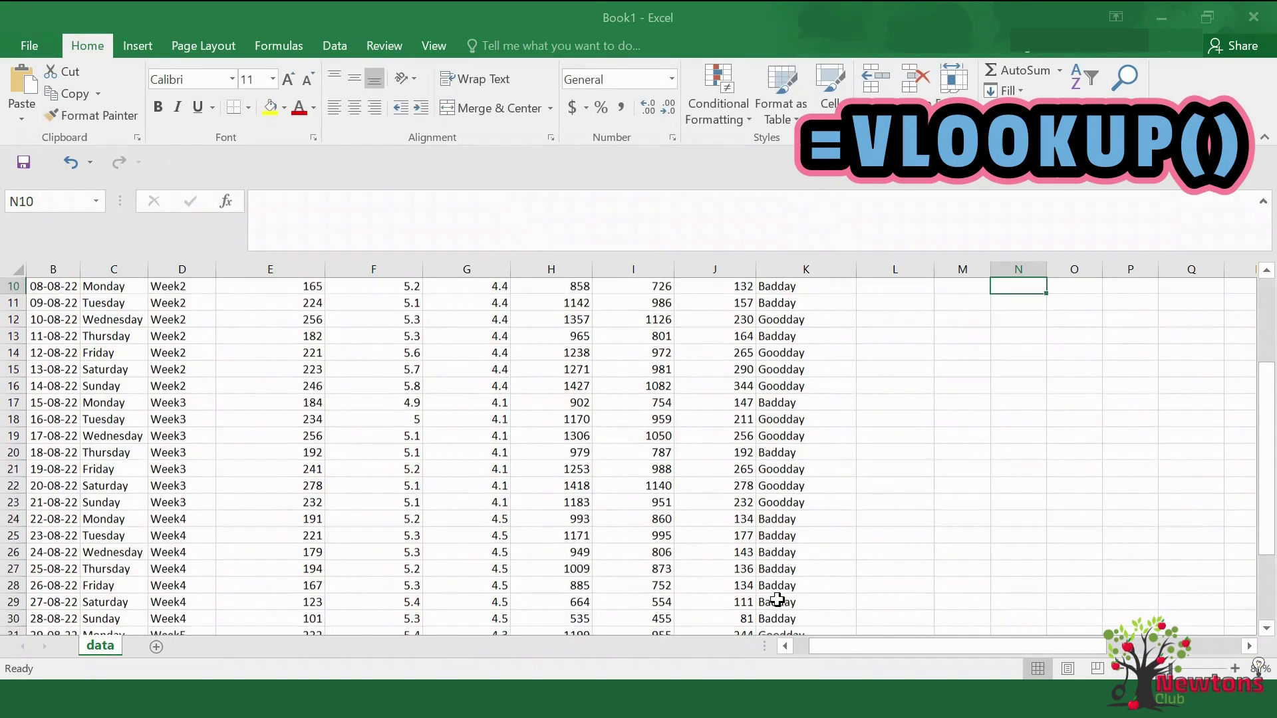
# Step: Check the looked-up profit against the 21-08-22 data row, and return to the Sundays header in M6
pyautogui.scroll(4, 778, 600)
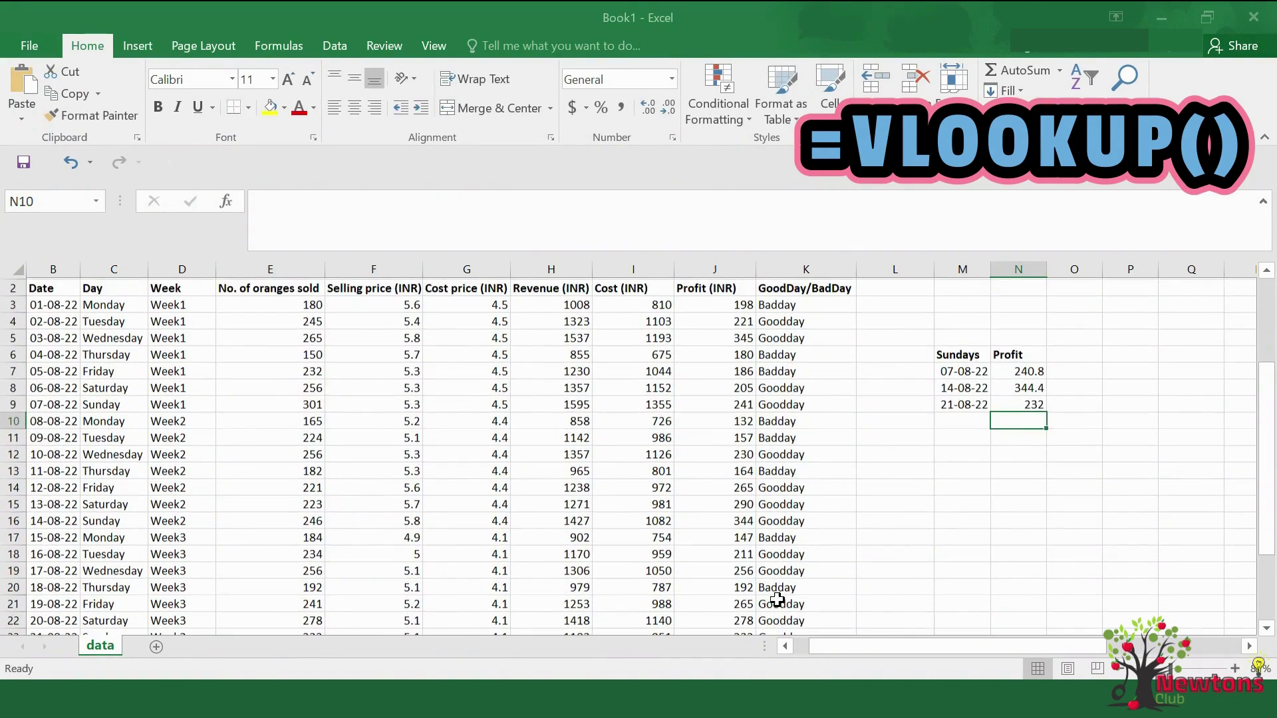
pyautogui.scroll(-2, 777, 600)
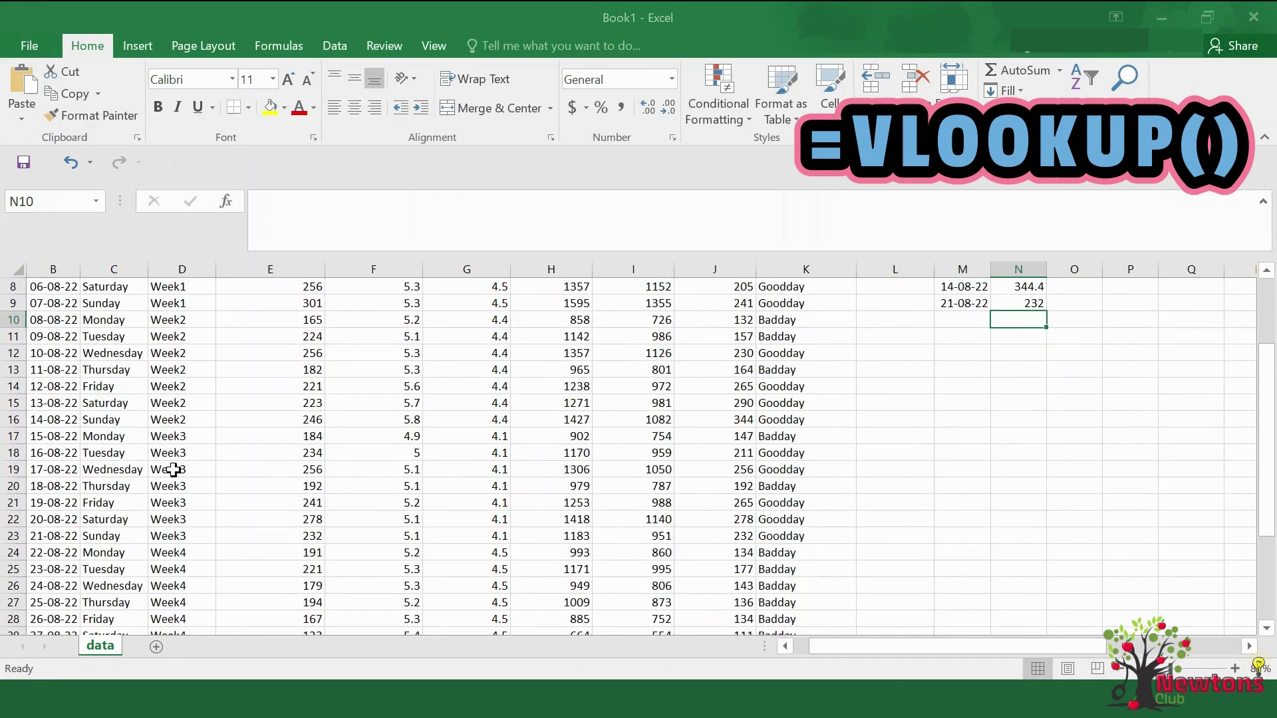
pyautogui.click(18, 535)
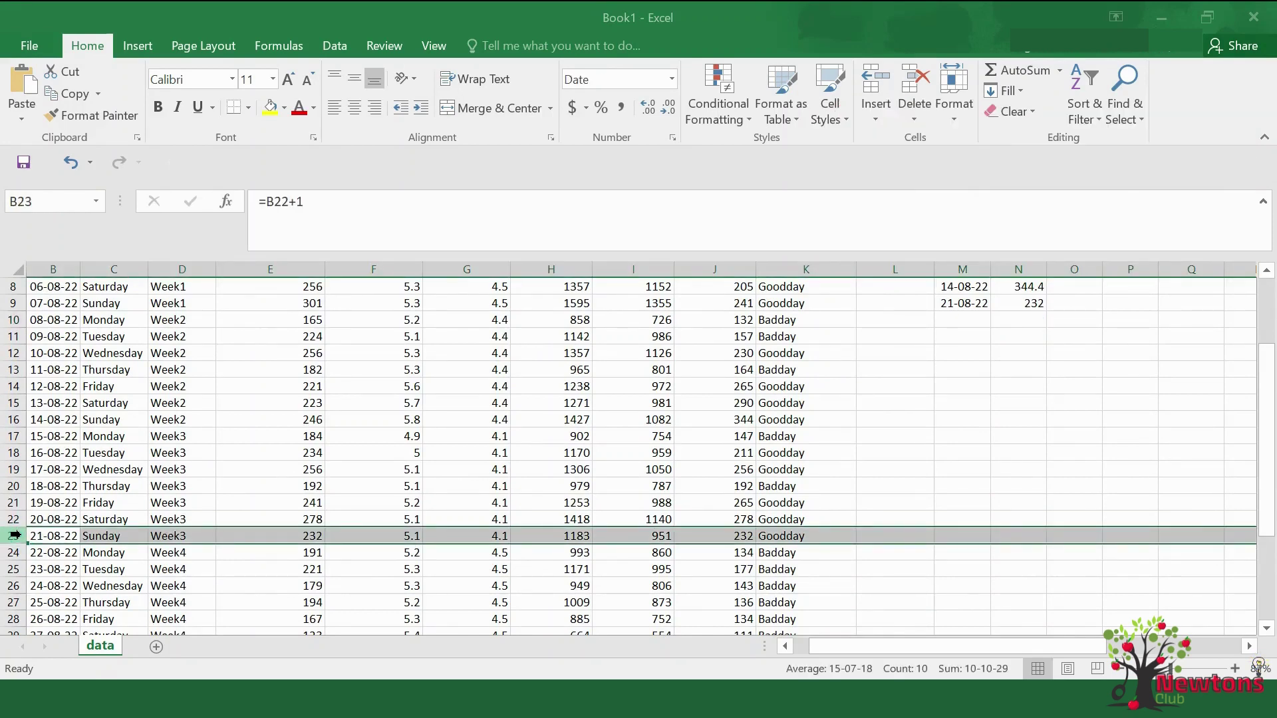
pyautogui.scroll(3, 15, 535)
pyautogui.click(959, 373)
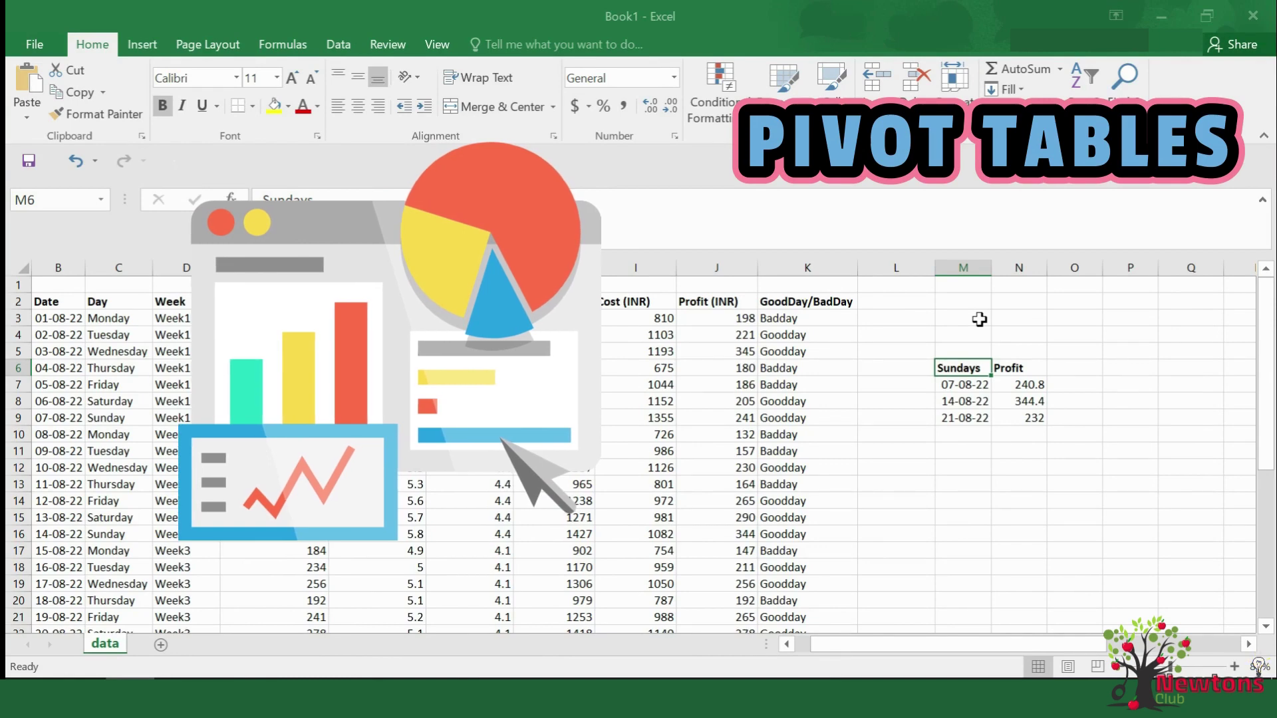
# Step: Insert a PivotTable on a new worksheet from the sales data range B2:K33
pyautogui.click(980, 334)
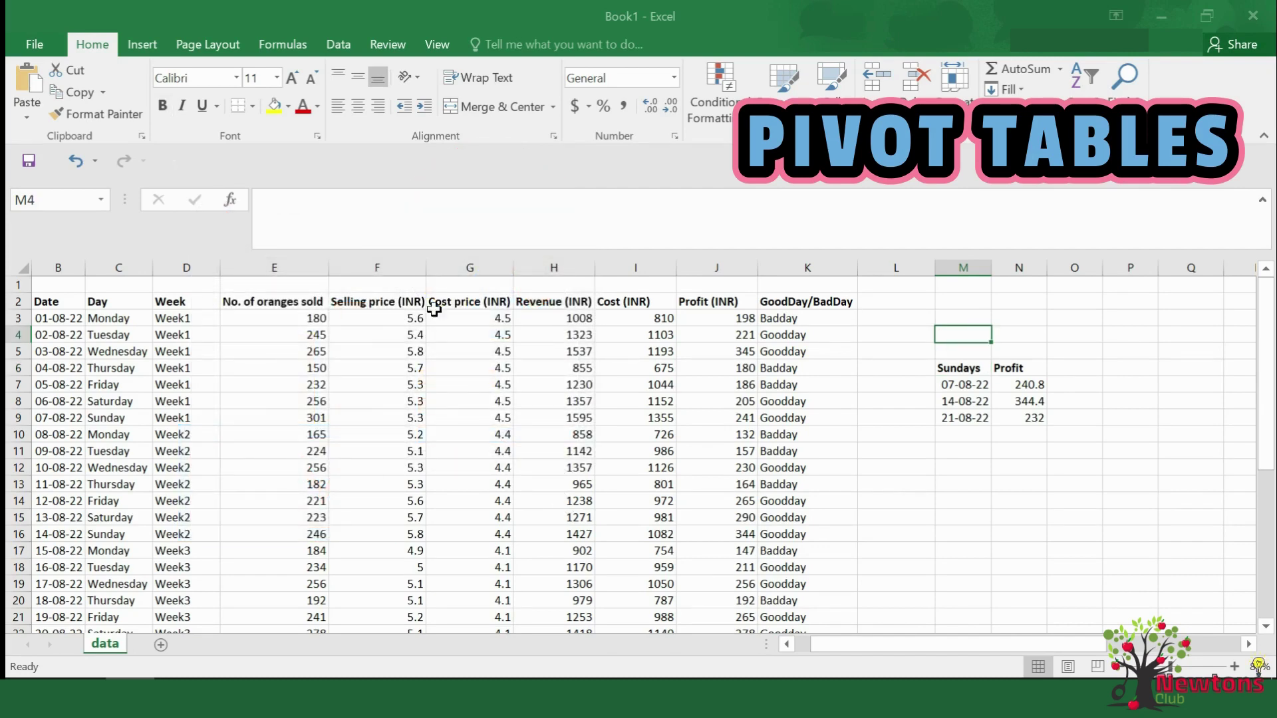
pyautogui.click(57, 300)
pyautogui.hotkey('ctrl', 'shift', 'Right')
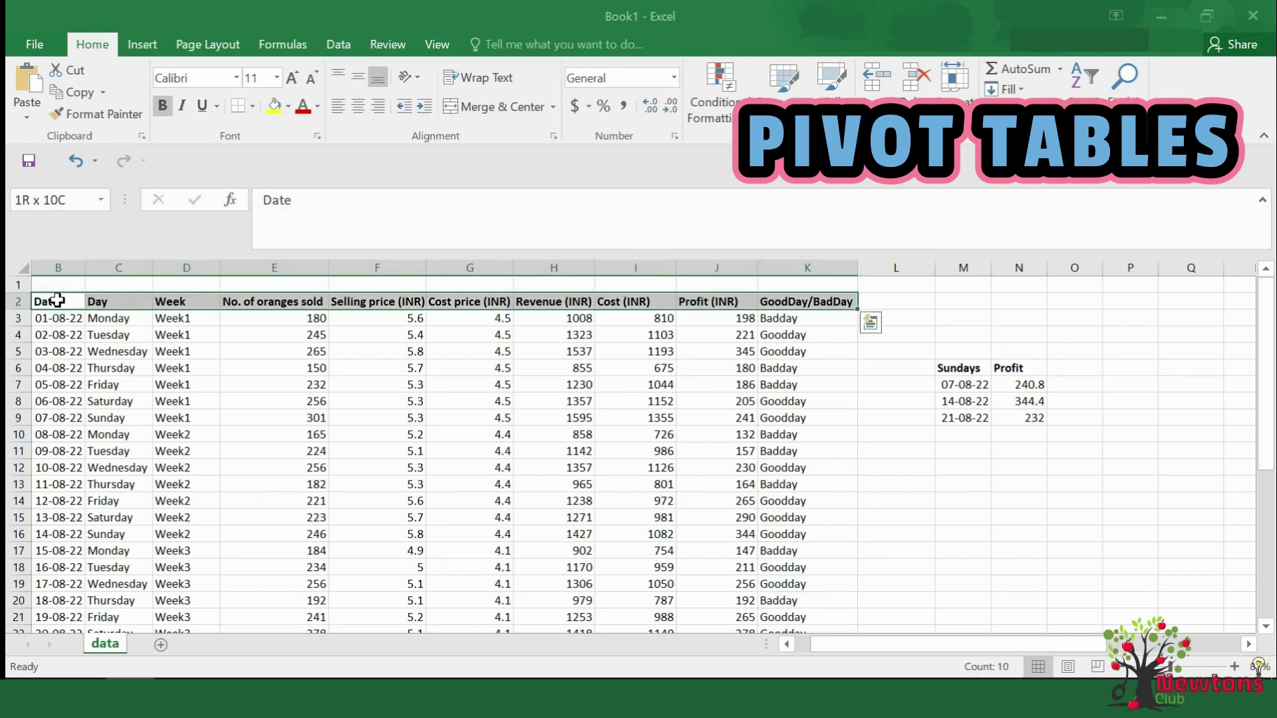
pyautogui.hotkey('ctrl', 'shift', 'Down')
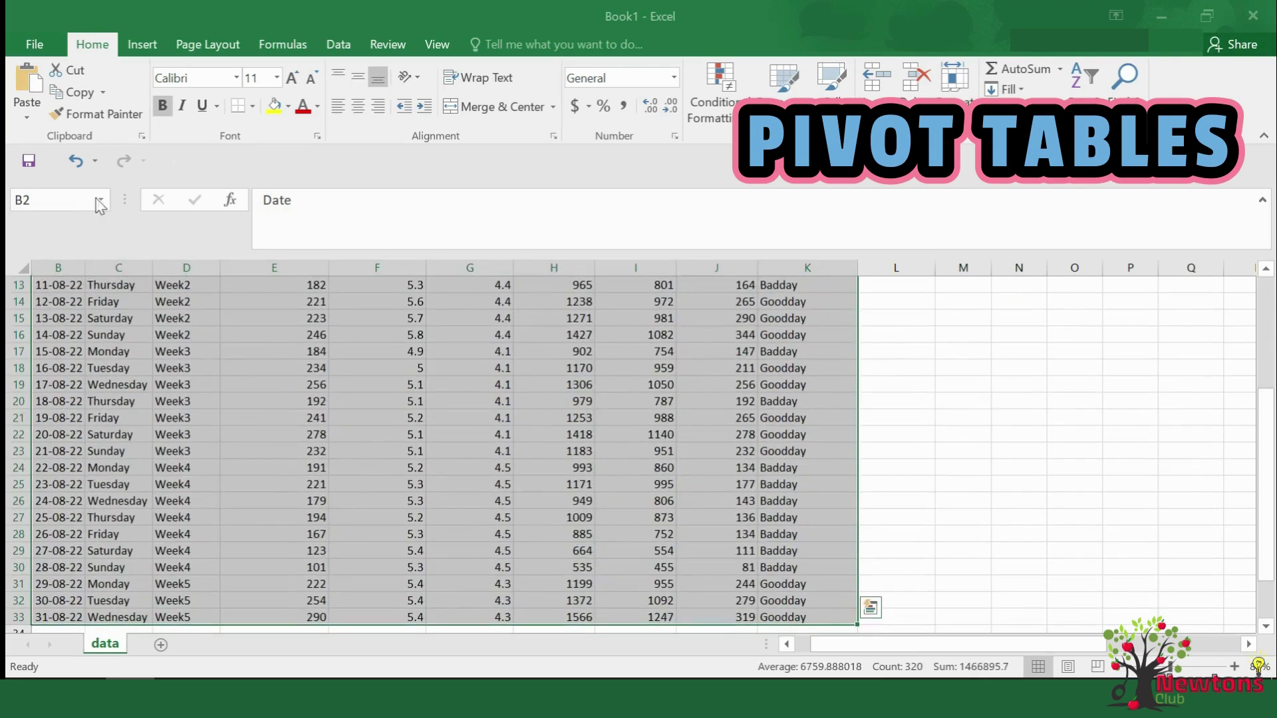
pyautogui.click(138, 35)
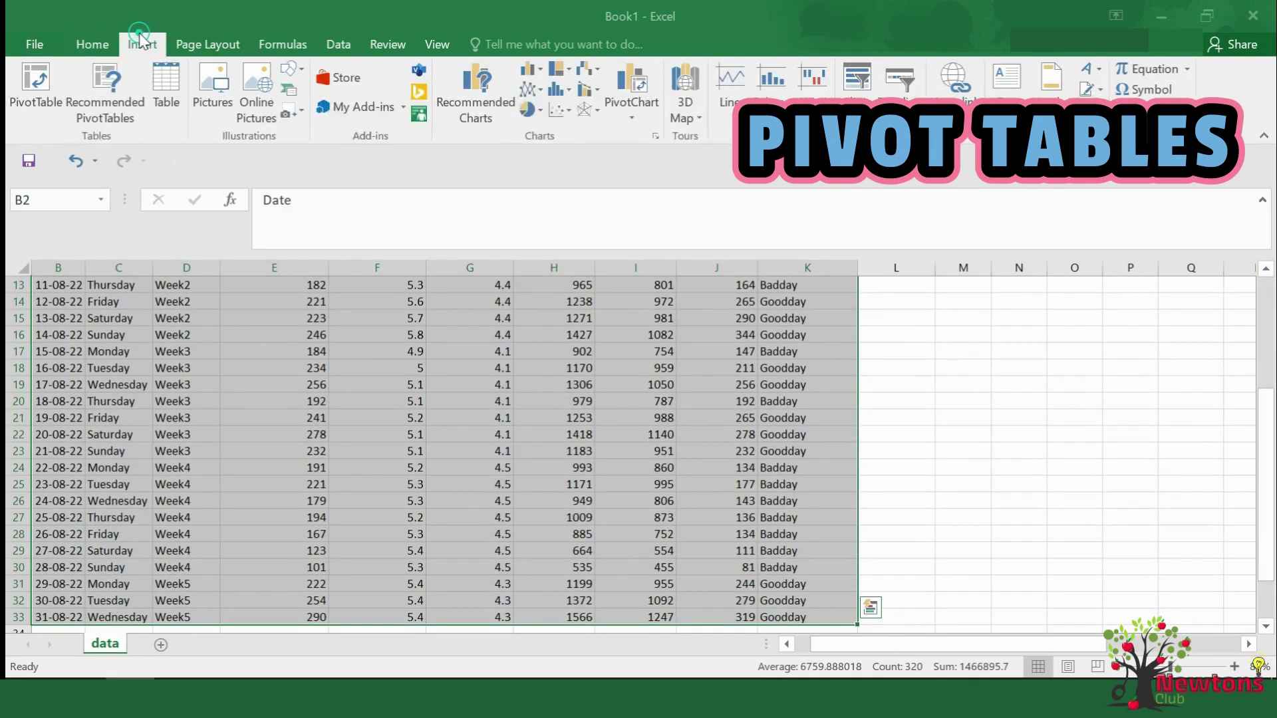
pyautogui.click(33, 89)
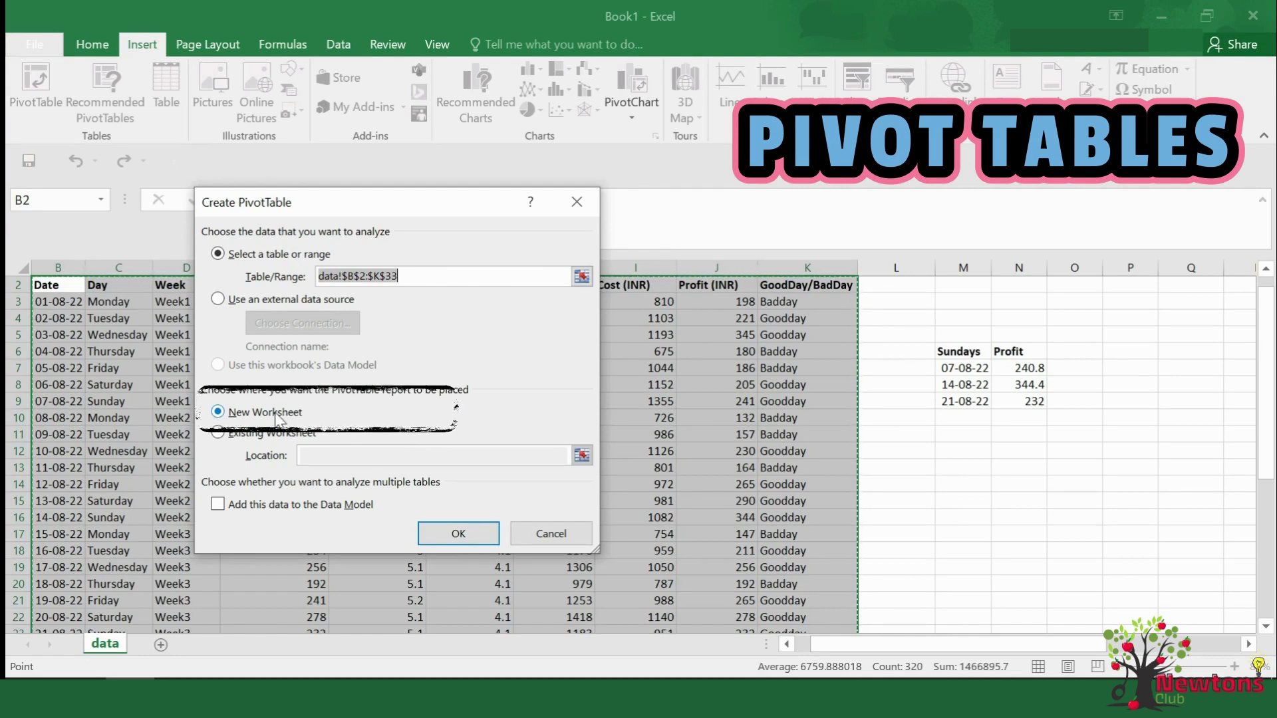
pyautogui.click(443, 536)
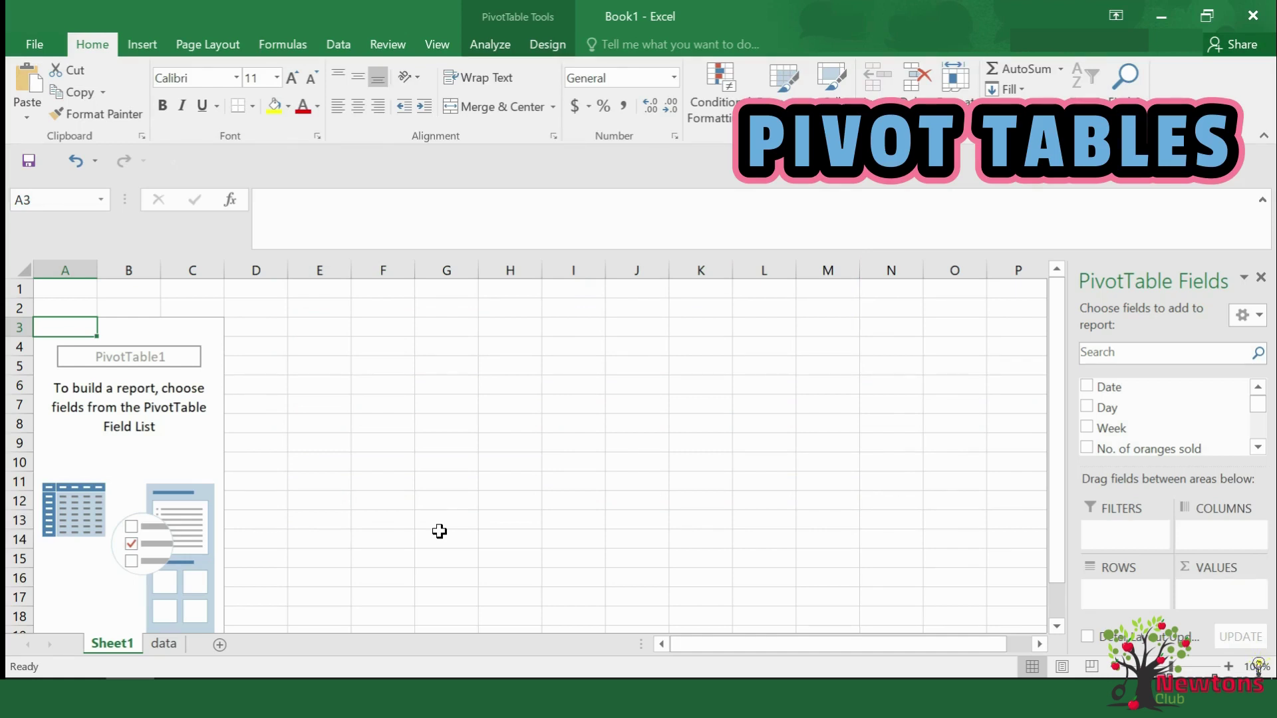
# Step: Enter the labels Week1, Week2, Week3, Week4 and Week5 down cells G7:G11 beside the empty PivotTable
pyautogui.click(439, 406)
pyautogui.write('W')
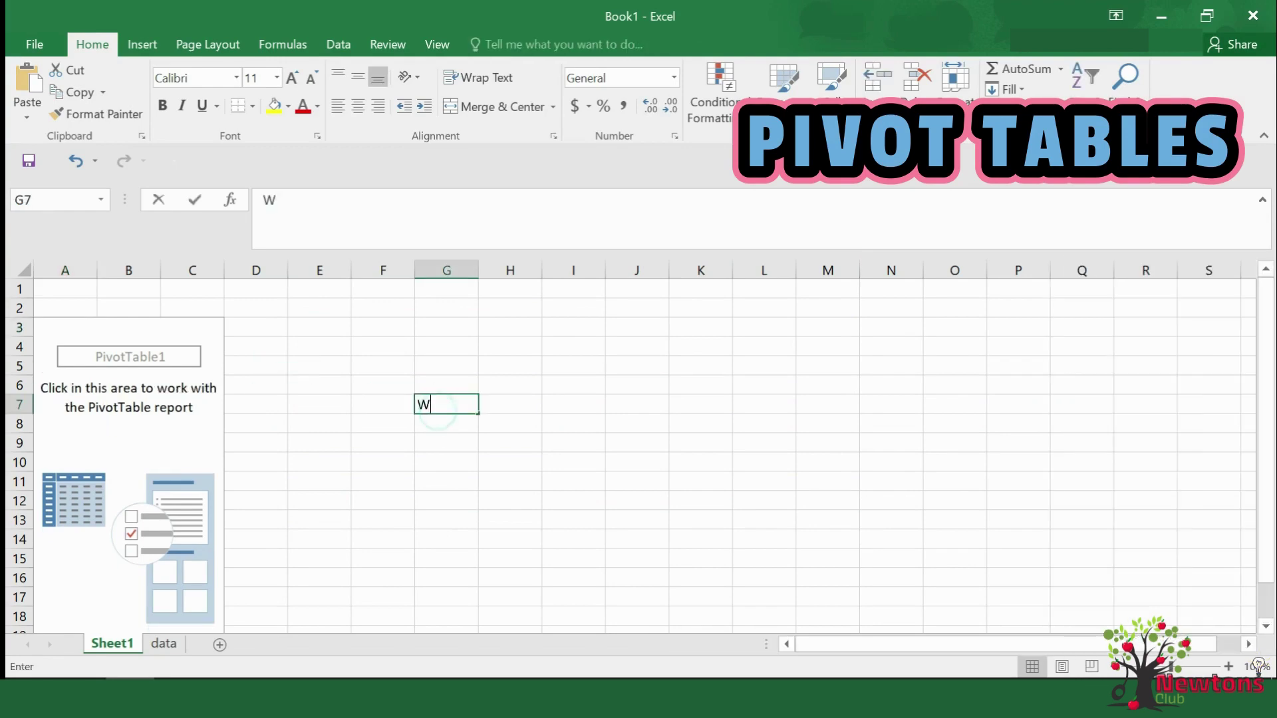
pyautogui.write('eek1')
pyautogui.press('Return')
pyautogui.write('Week2')
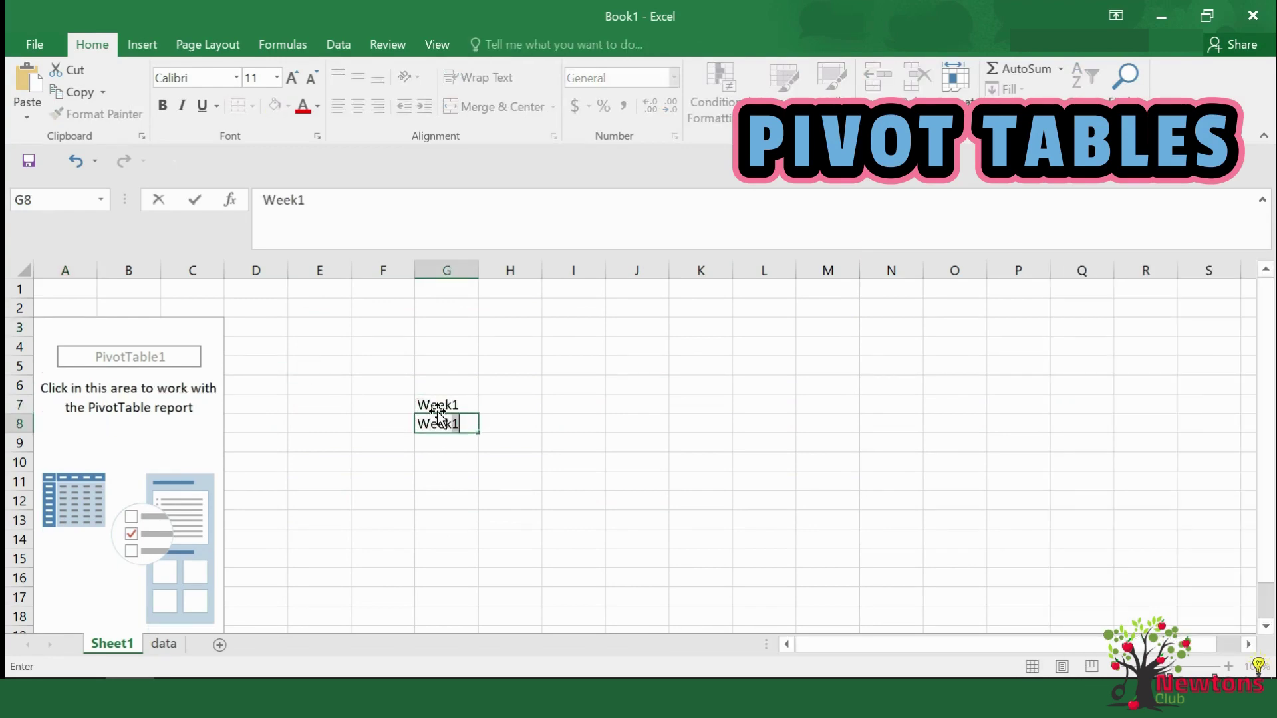
pyautogui.click(439, 415)
pyautogui.press('Return')
pyautogui.write('Week3')
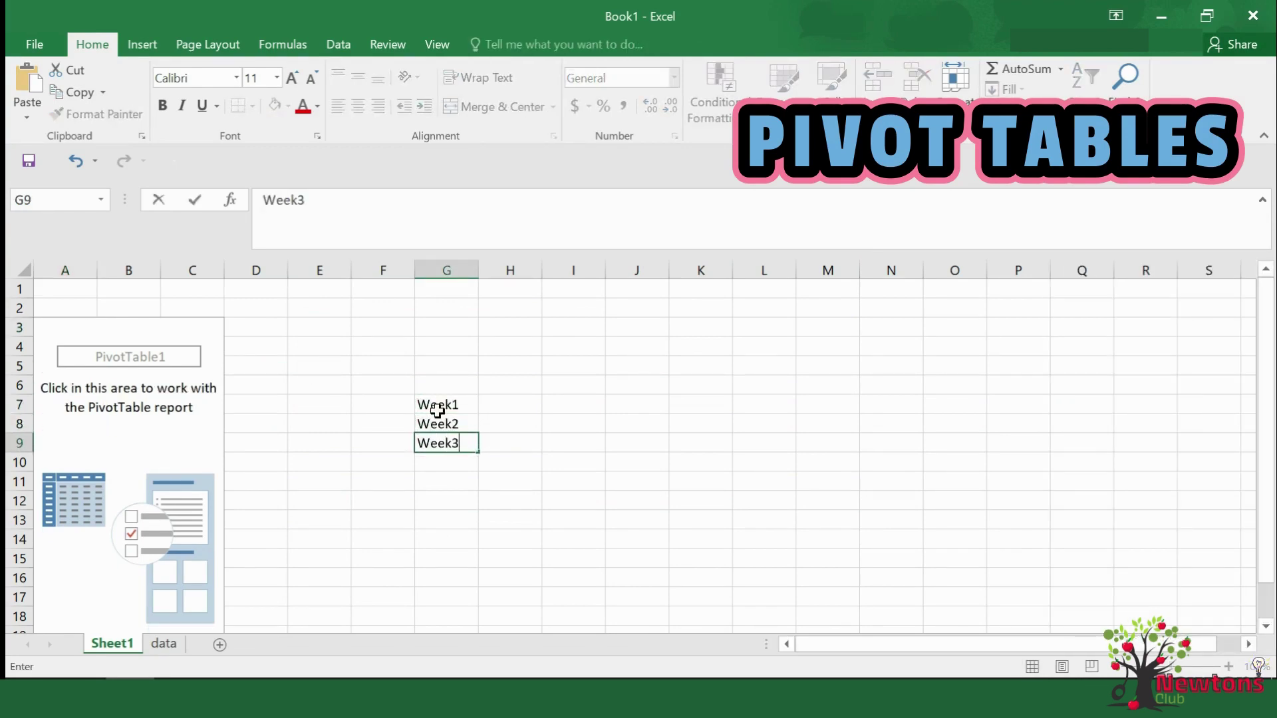
pyautogui.press('Return')
pyautogui.write('Week3')
pyautogui.press('BackSpace')
pyautogui.write('4')
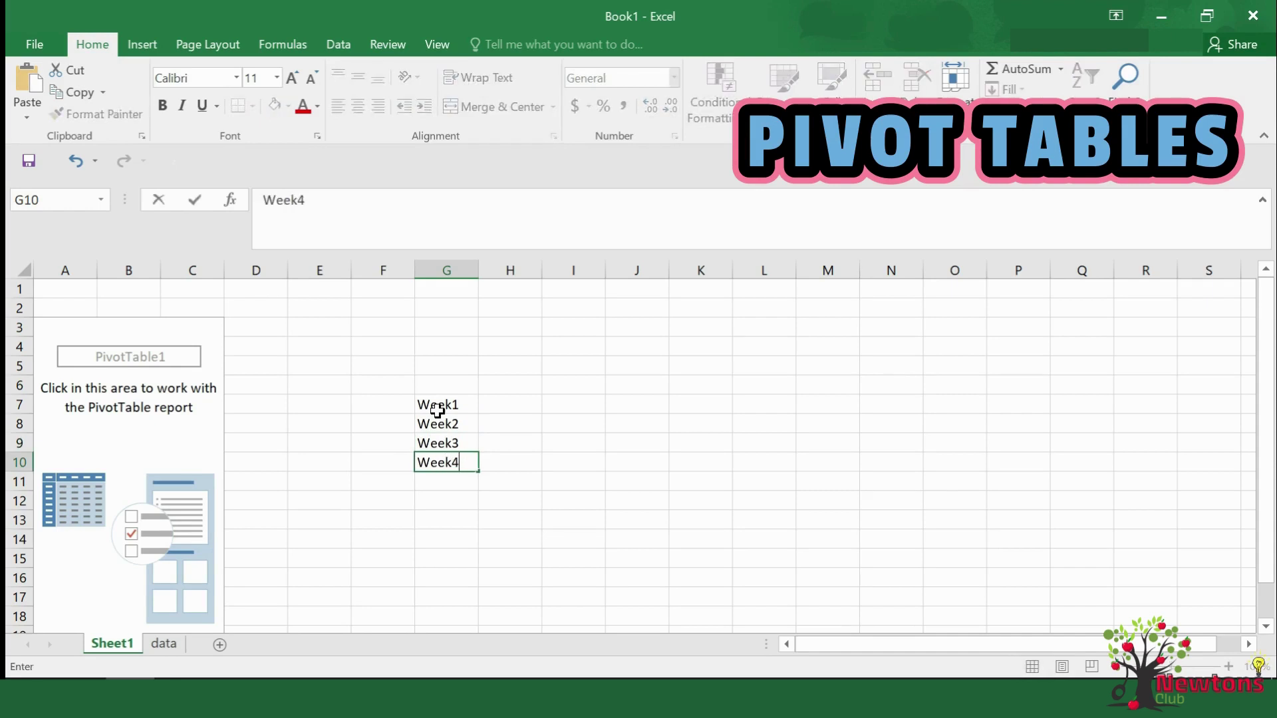
pyautogui.press('Return')
pyautogui.write('Week')
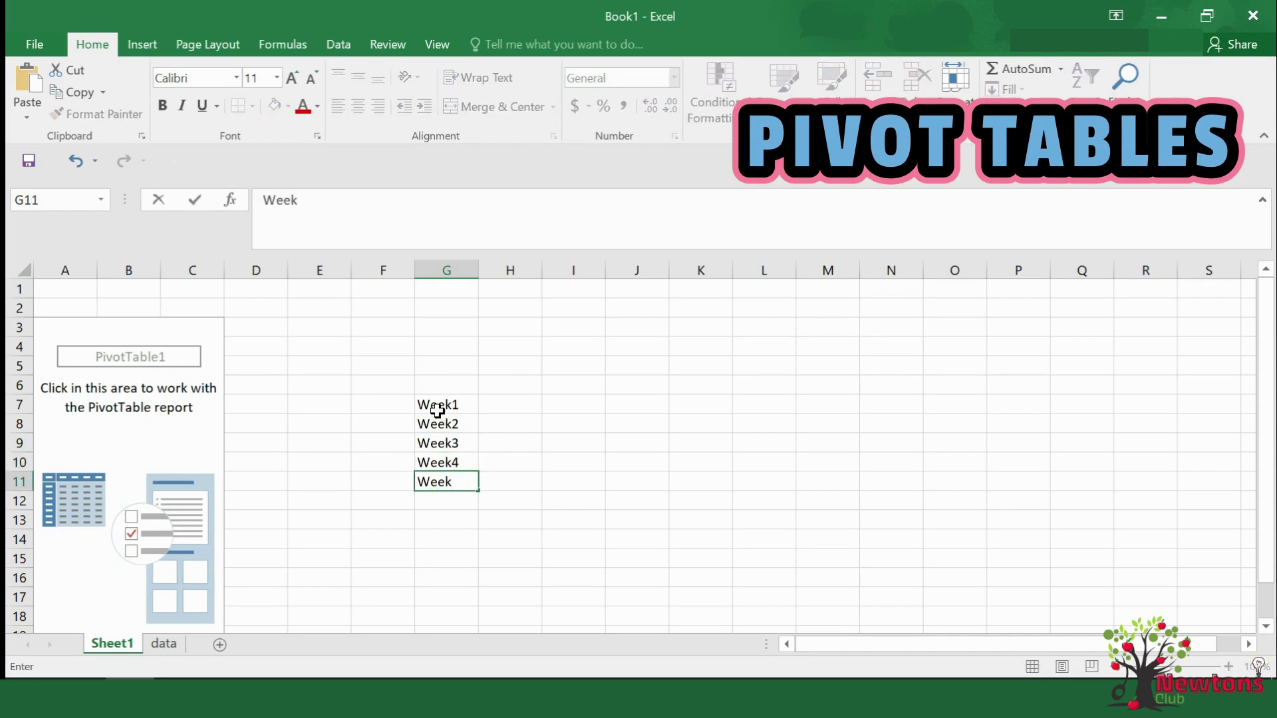
pyautogui.write('5')
pyautogui.press('Return')
# Step: Enter the column headings Revenue, Cost and Profit in H6:J6 above the week labels
pyautogui.press('Up')
pyautogui.press('Up')
pyautogui.press('Up')
pyautogui.press('Up')
pyautogui.press('Up')
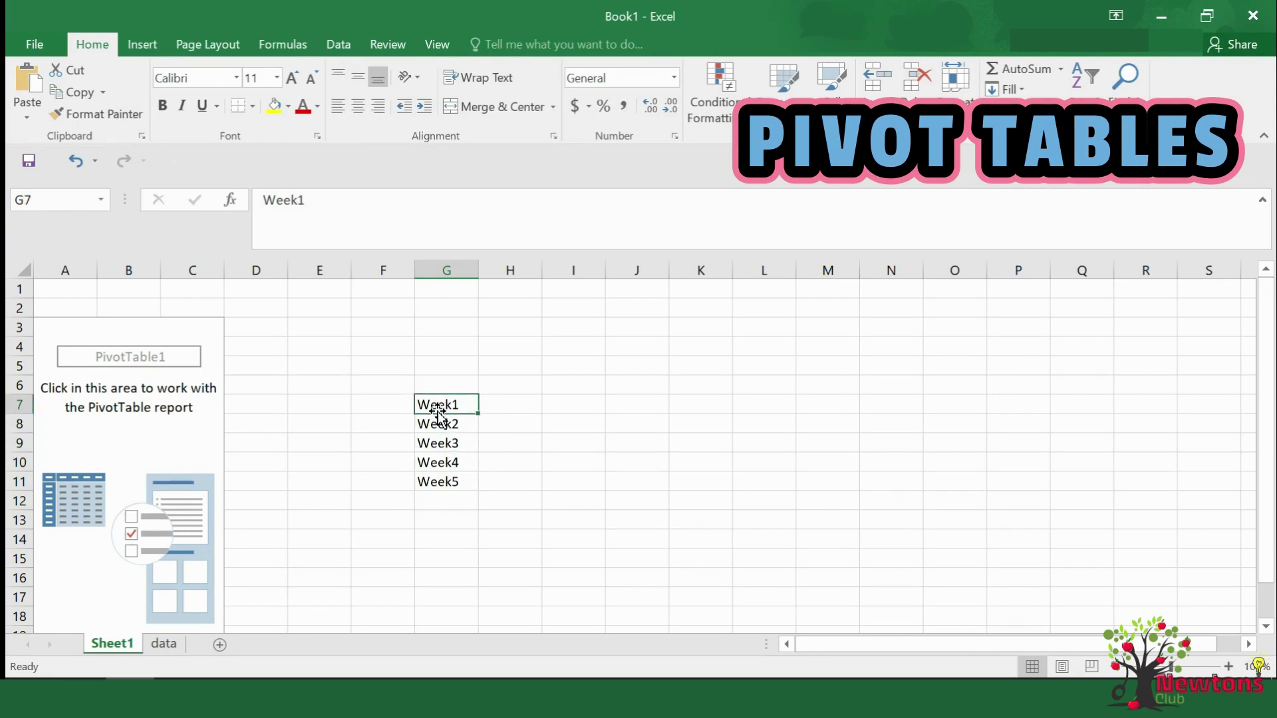
pyautogui.press('Up')
pyautogui.press('Right')
pyautogui.write('Revenue')
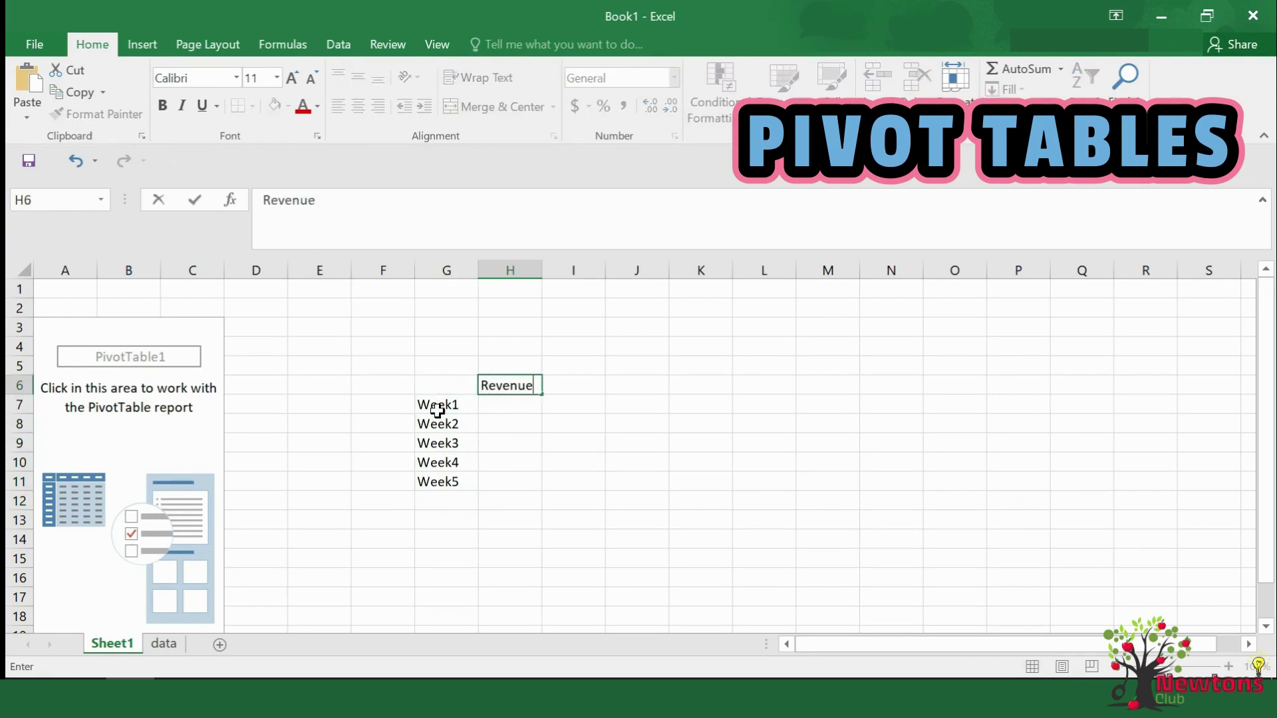
pyautogui.press('Tab')
pyautogui.write('Cost')
pyautogui.press('Tab')
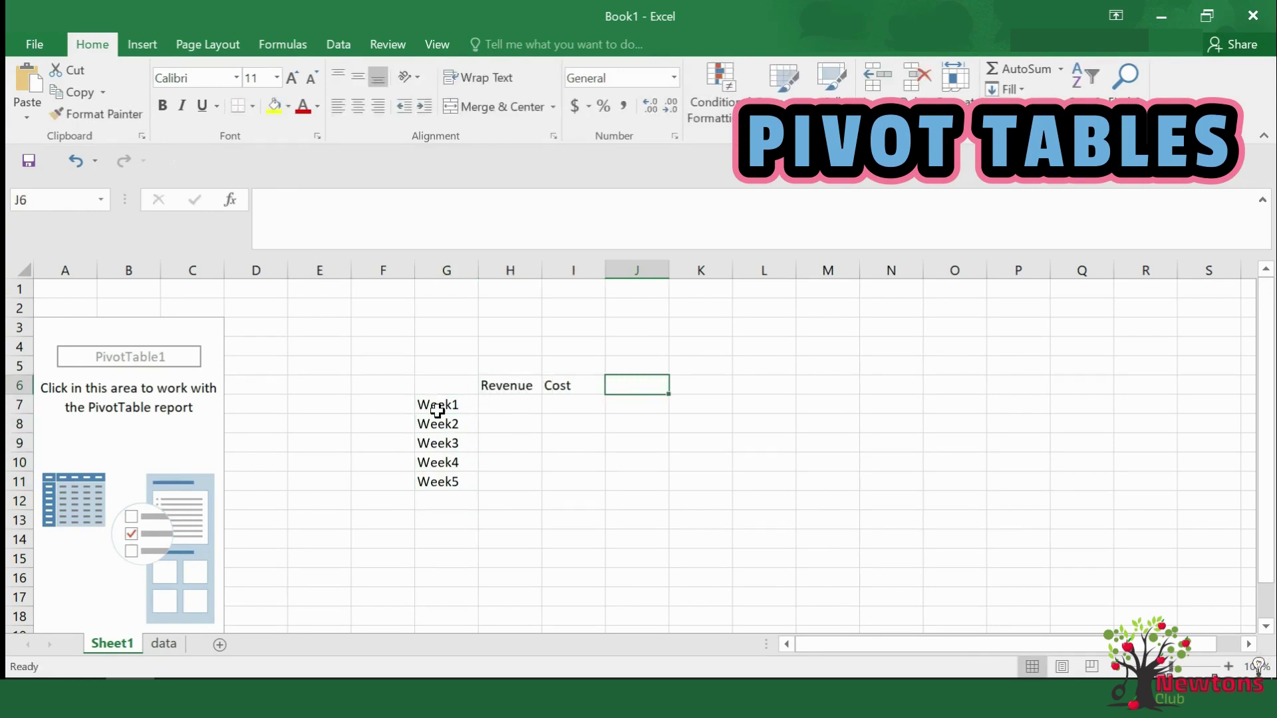
pyautogui.write('Proft')
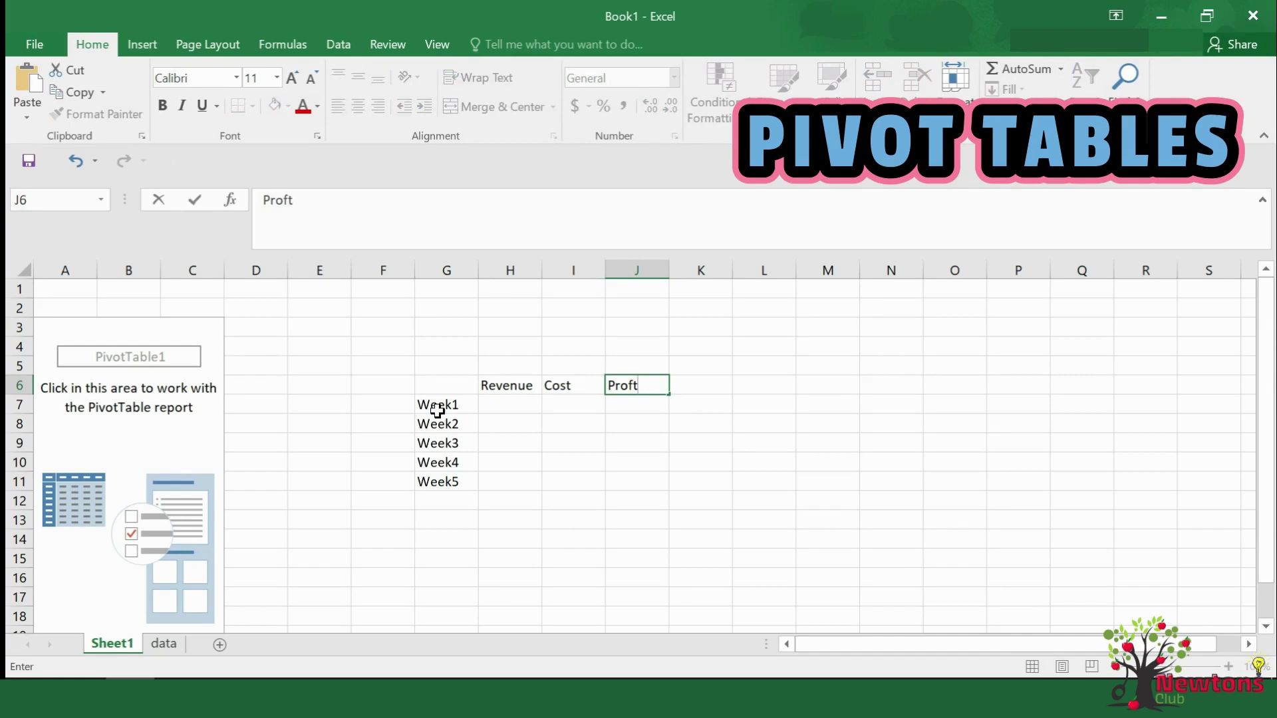
pyautogui.press('BackSpace')
pyautogui.write('it')
pyautogui.press('Return')
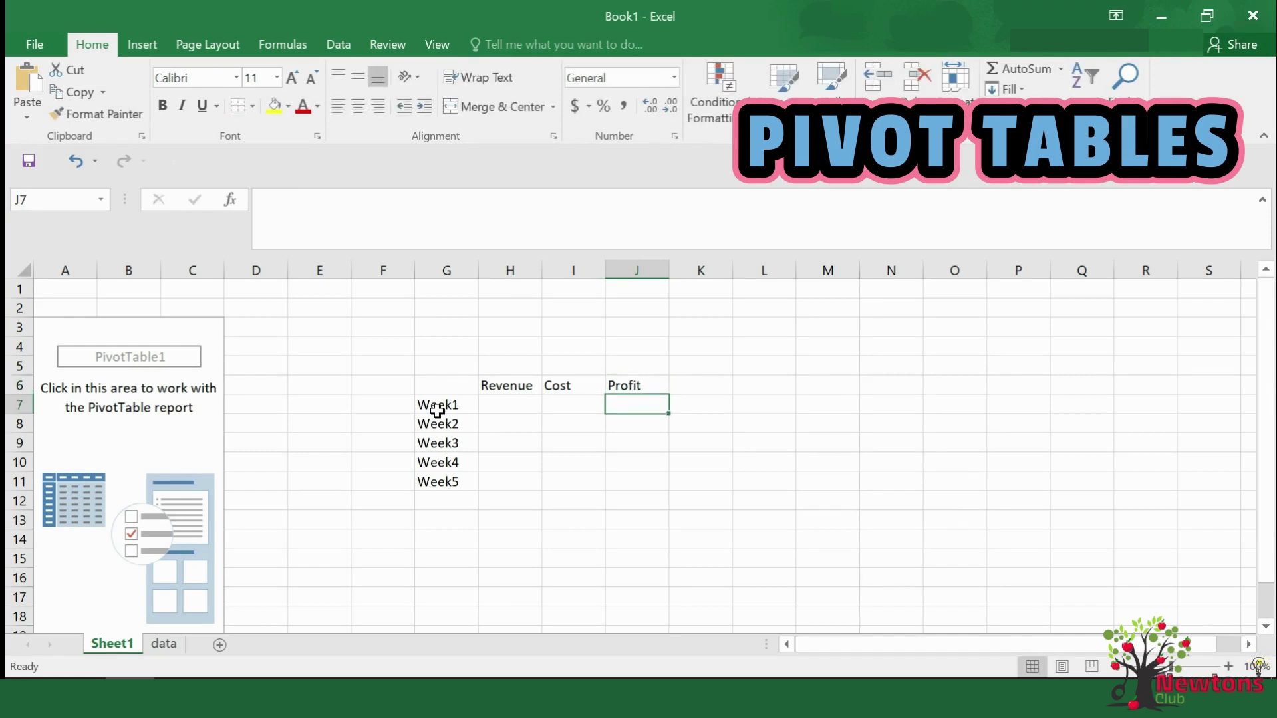
# Step: Set Week as the PivotTable's row field and add Revenue (INR) as a summed value
pyautogui.click(171, 403)
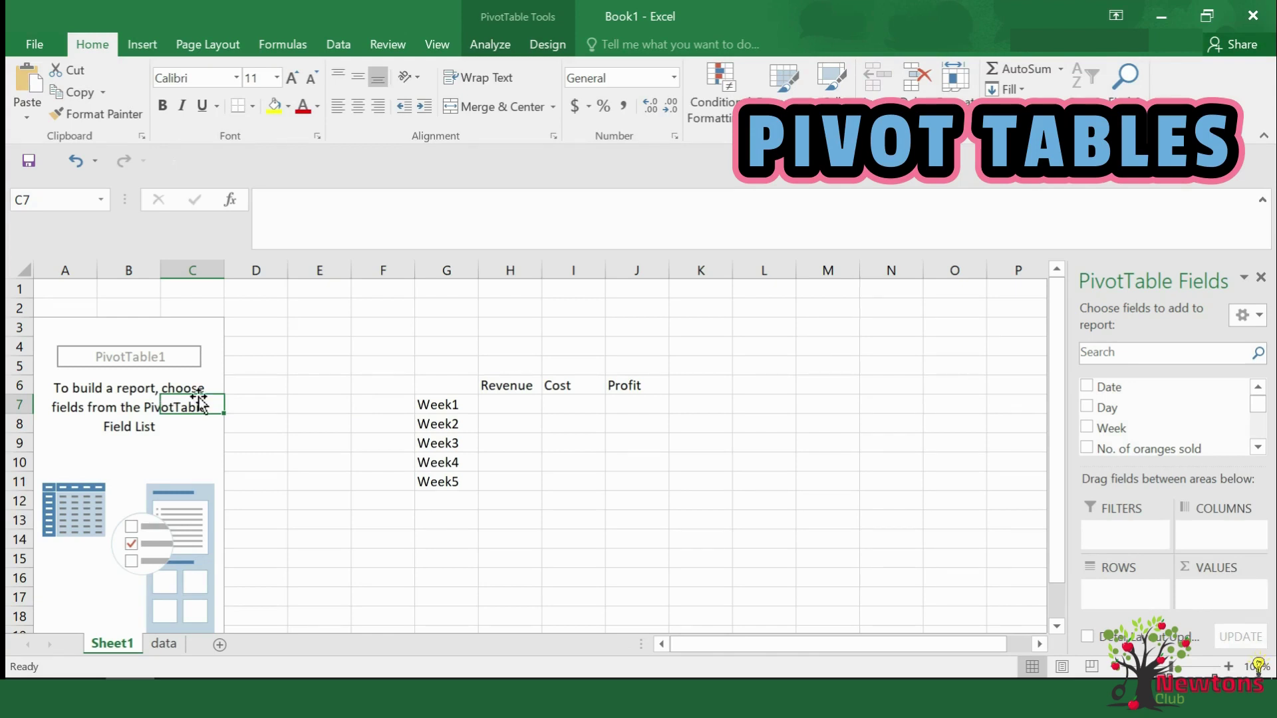
pyautogui.moveTo(1111, 433); pyautogui.dragTo(1126, 592)
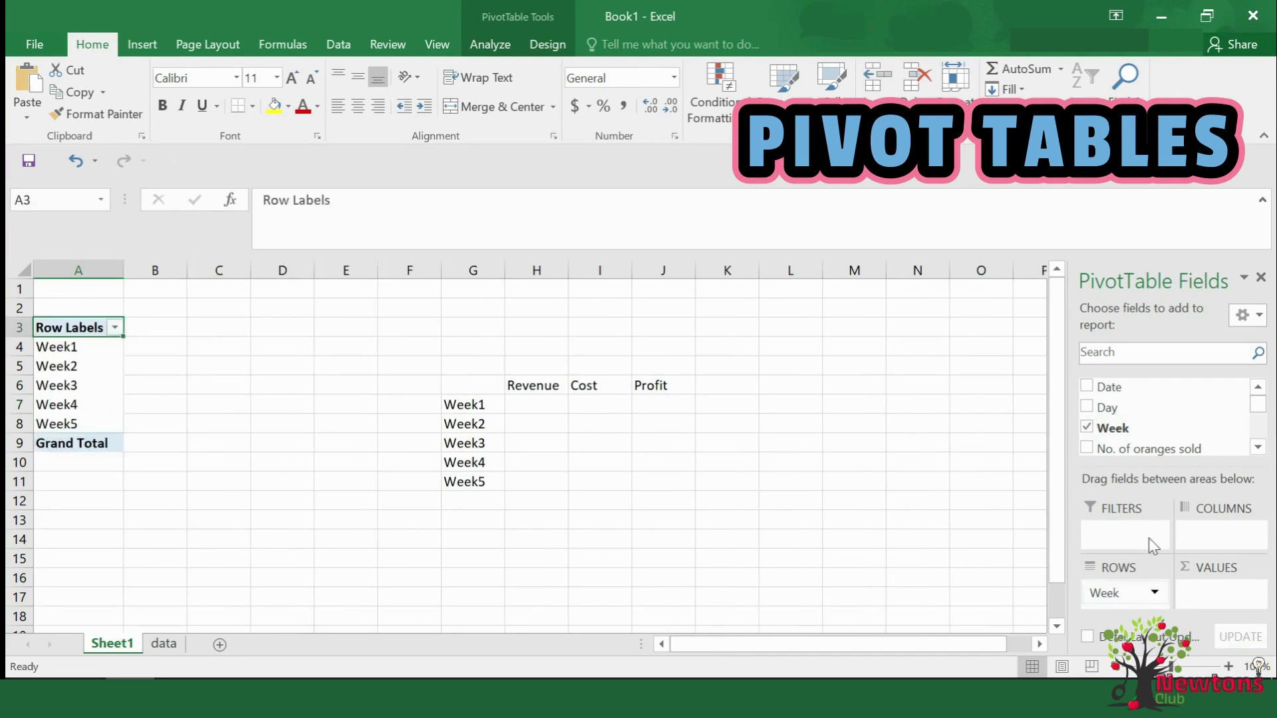
pyautogui.click(1258, 447)
pyautogui.click(1257, 447)
pyautogui.click(1258, 447)
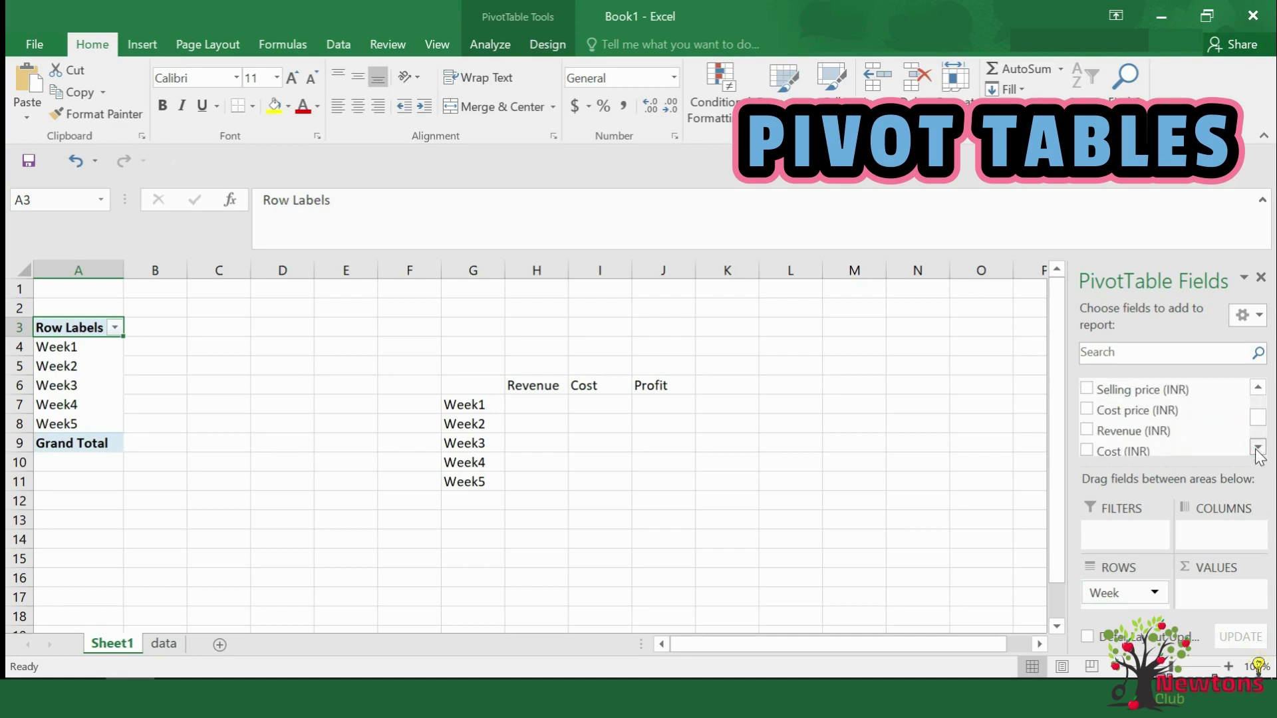
pyautogui.click(1258, 447)
pyautogui.moveTo(1158, 415); pyautogui.dragTo(1221, 590)
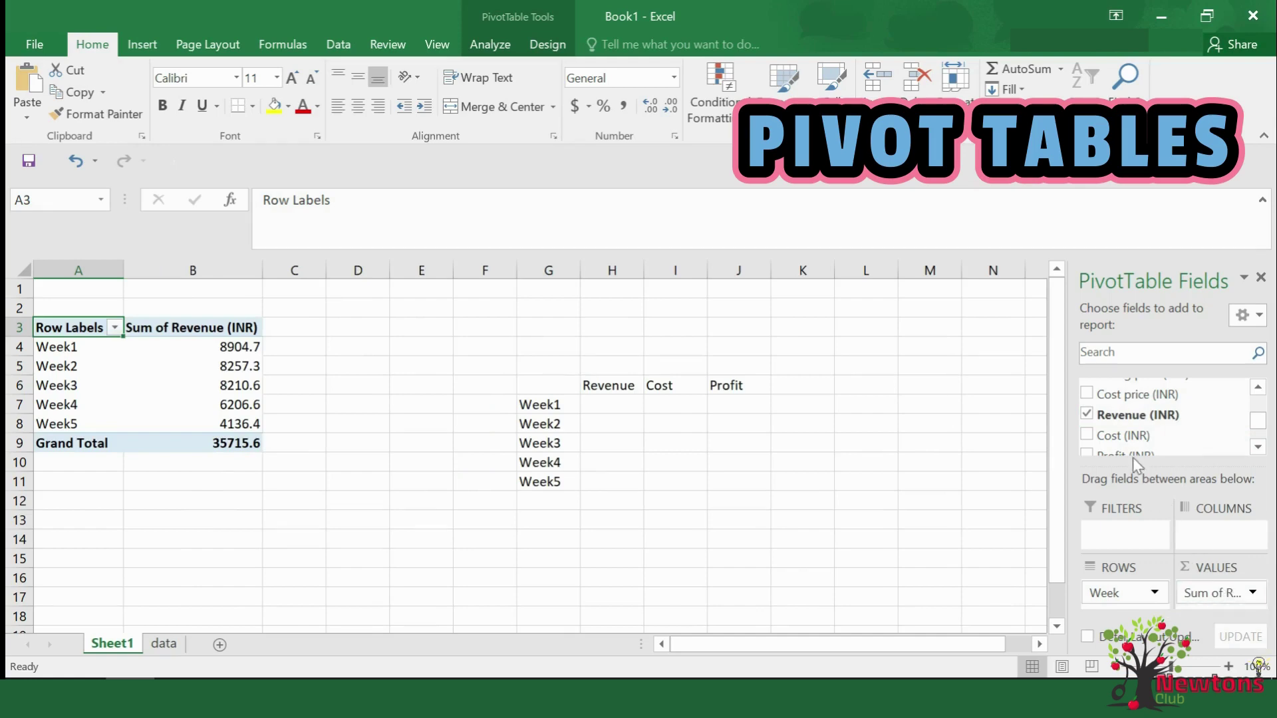
# Step: Add Cost (INR) and Profit (INR) to the PivotTable as summed values
pyautogui.moveTo(1123, 436); pyautogui.dragTo(1224, 599)
pyautogui.click(1255, 452)
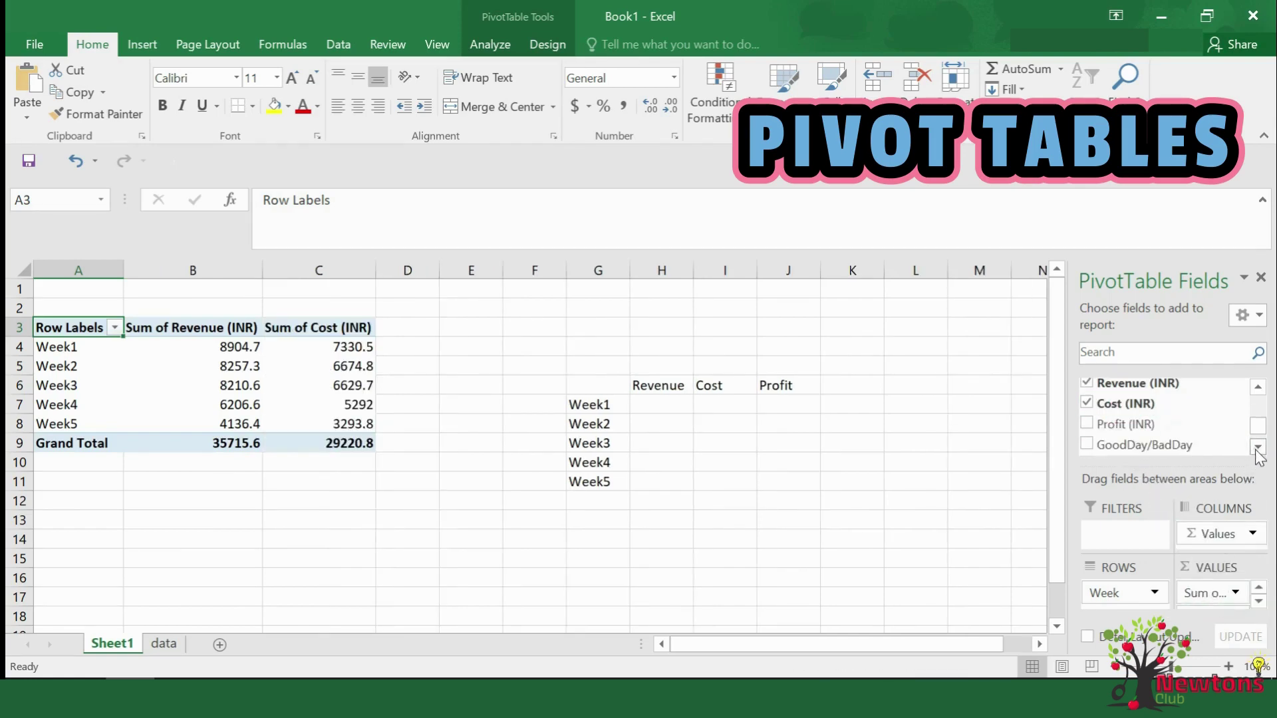
pyautogui.moveTo(1171, 426); pyautogui.dragTo(1218, 611)
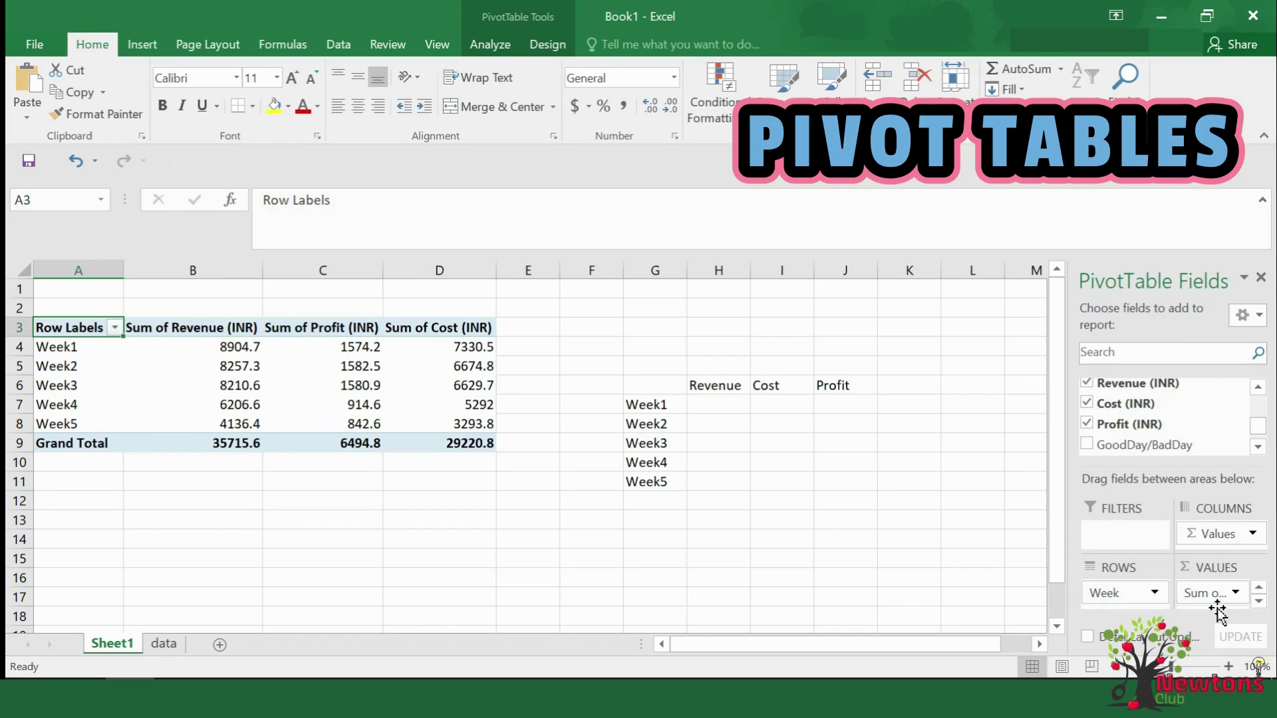
# Step: Enter a second list of labels, Week1 through Week5, in cells G14:G18
pyautogui.click(653, 537)
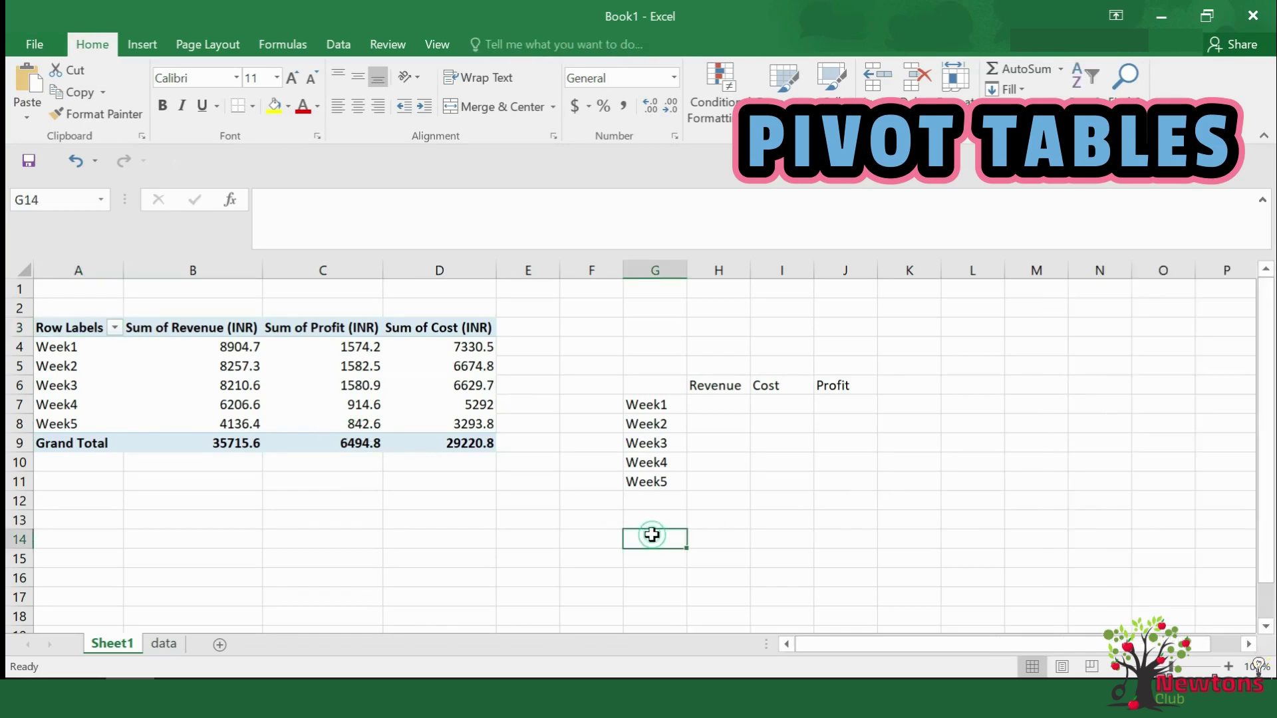
pyautogui.write('Week1')
pyautogui.press('Return')
pyautogui.write('Week')
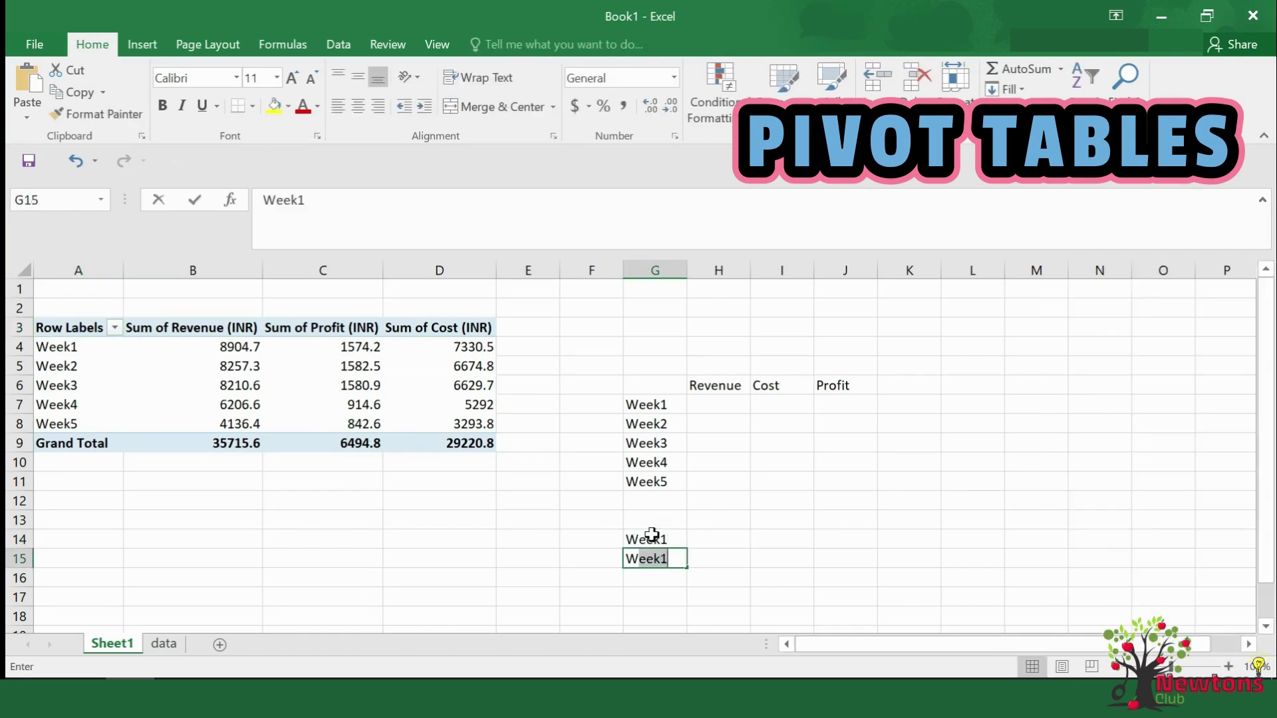
pyautogui.write('2')
pyautogui.press('Return')
pyautogui.write('We')
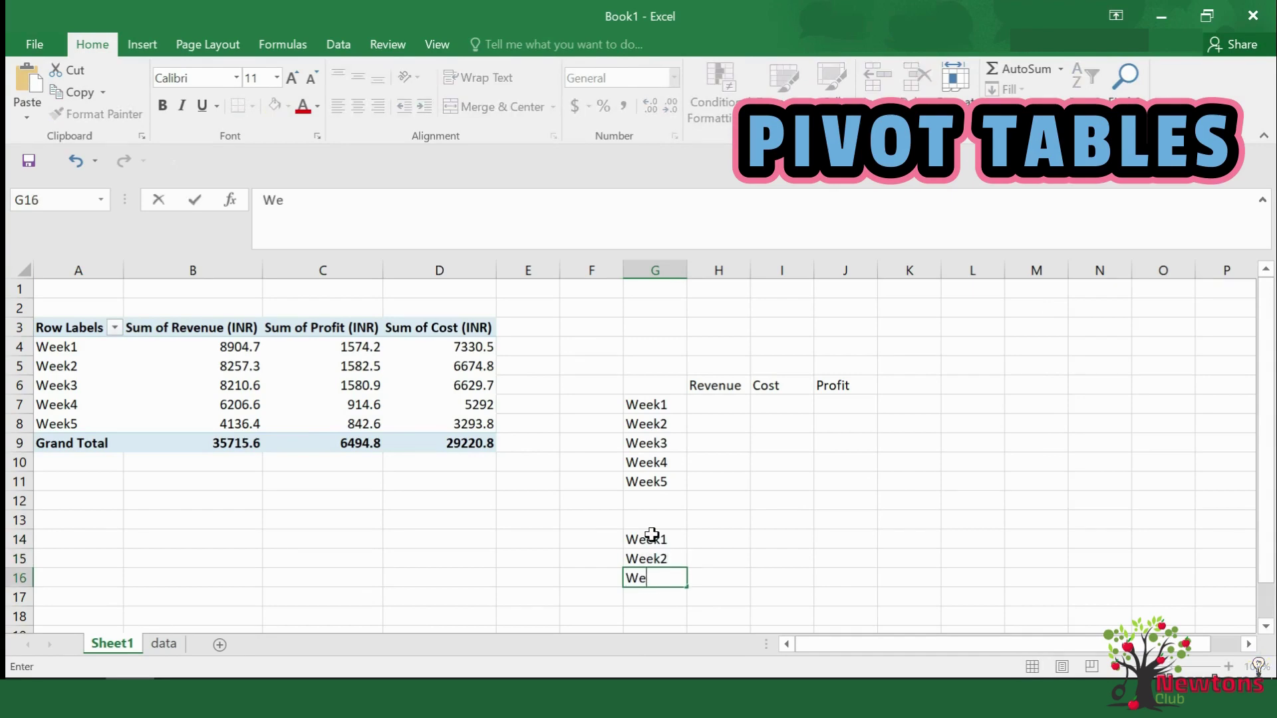
pyautogui.write('ek3')
pyautogui.press('Return')
pyautogui.write('Week4')
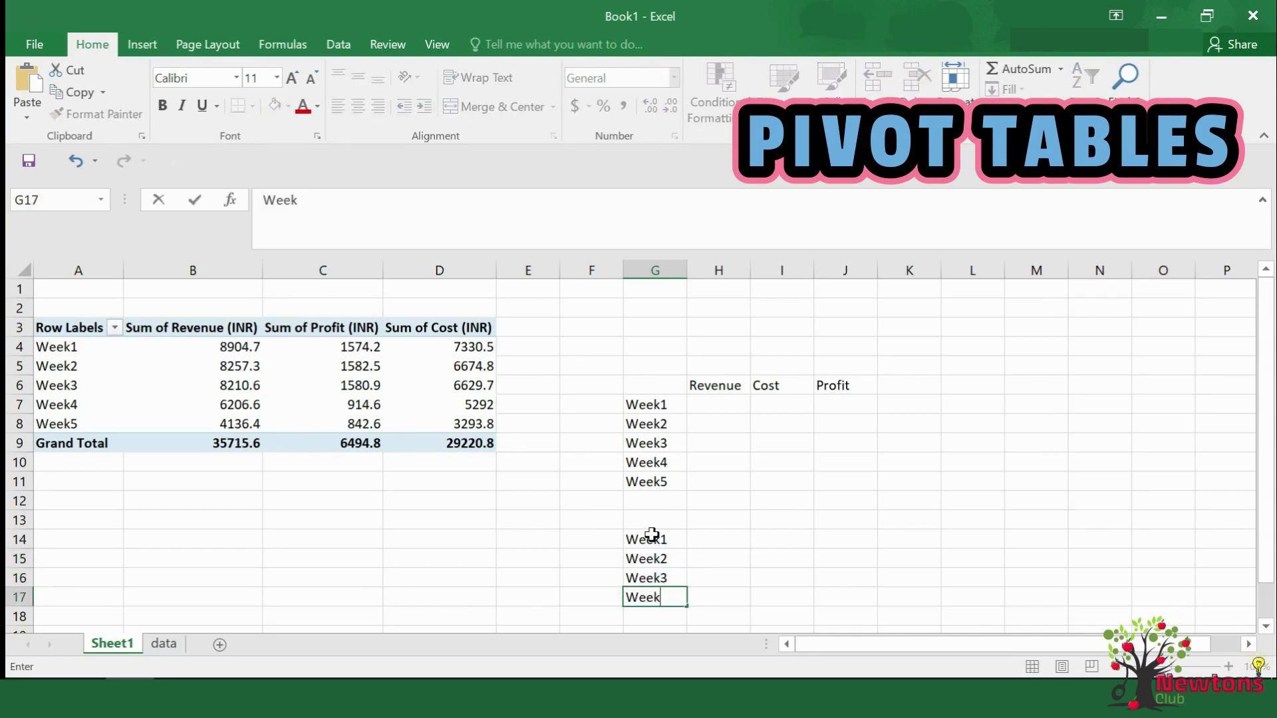
pyautogui.hotkey('ctrl', 'Return')
pyautogui.press('Return')
pyautogui.write('Week5')
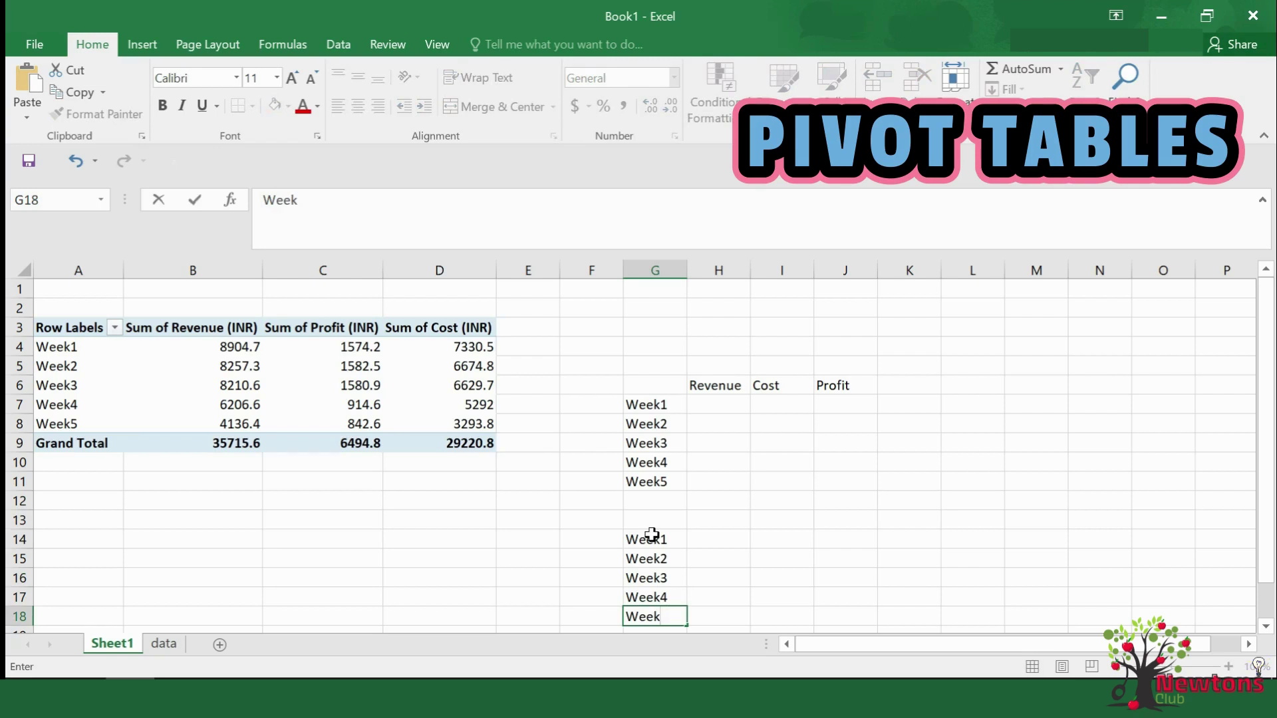
pyautogui.press('Tab')
# Step: Enter the headings Goodday and Badday in H13:I13, and select the empty cells H14:I18 beneath them
pyautogui.press('Up')
pyautogui.press('Up')
pyautogui.press('Up')
pyautogui.press('Up')
pyautogui.press('Up')
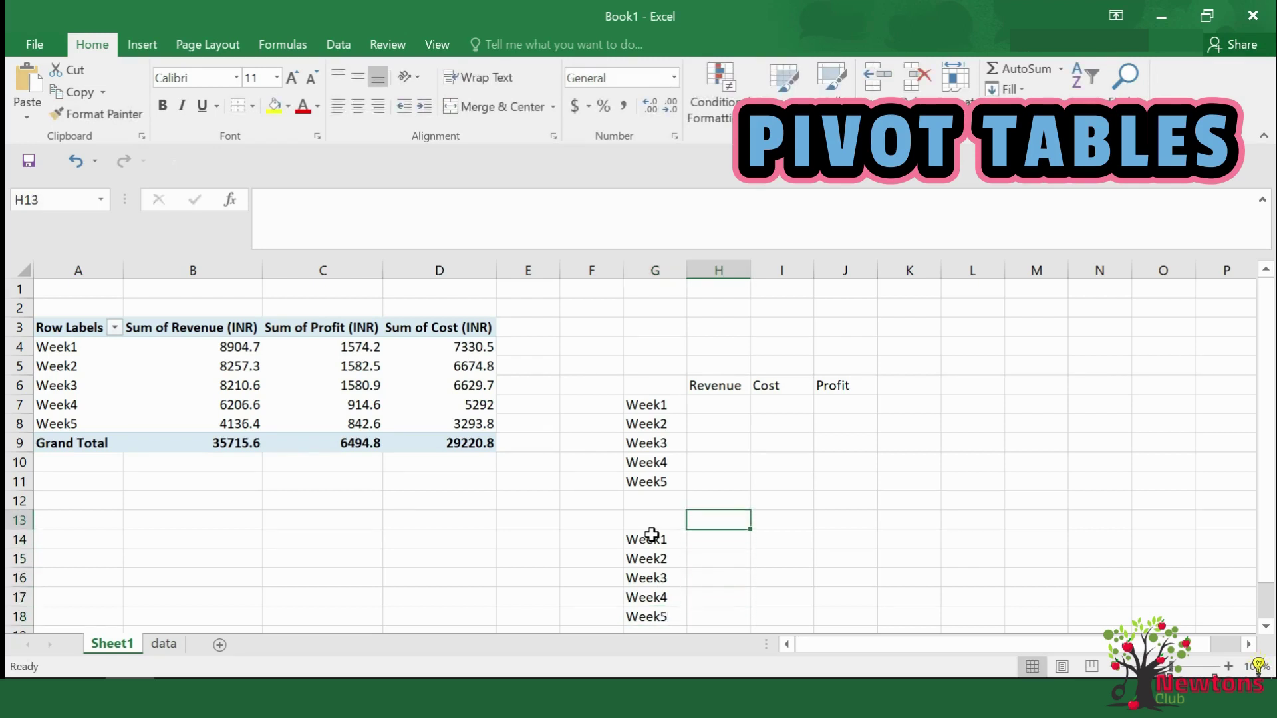
pyautogui.write('Goodday')
pyautogui.press('Tab')
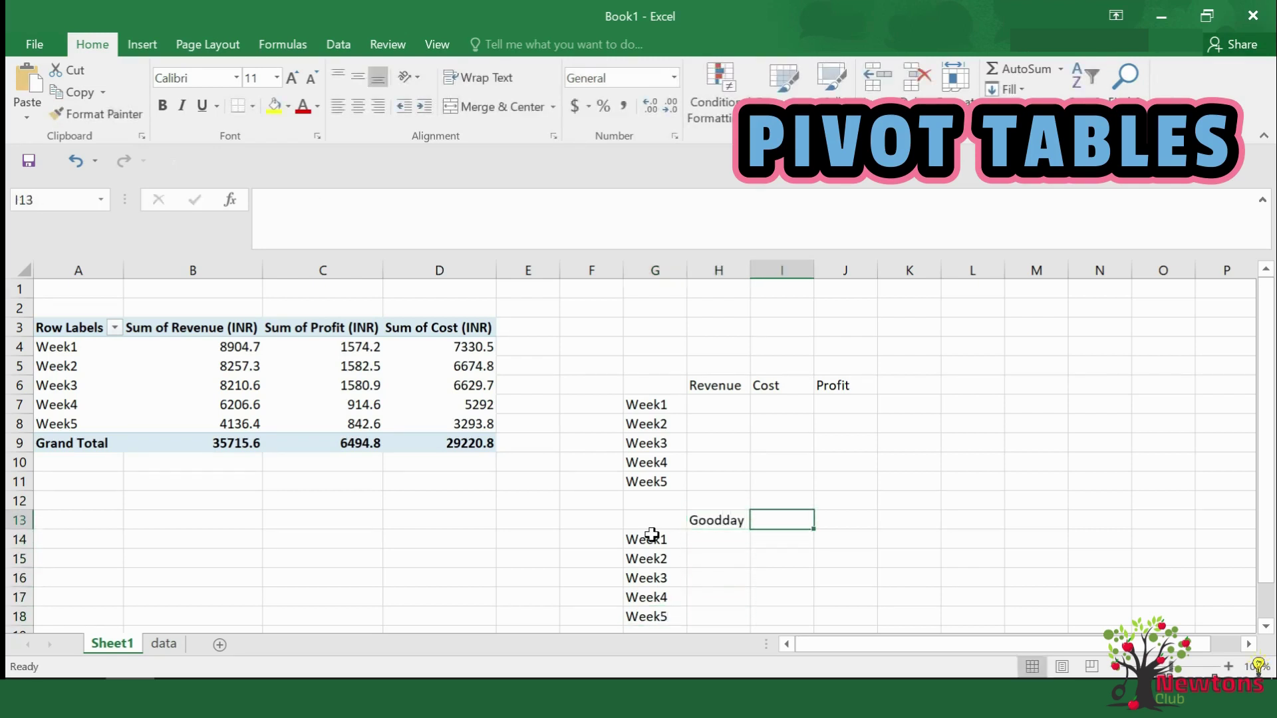
pyautogui.write('Badday')
pyautogui.press('Return')
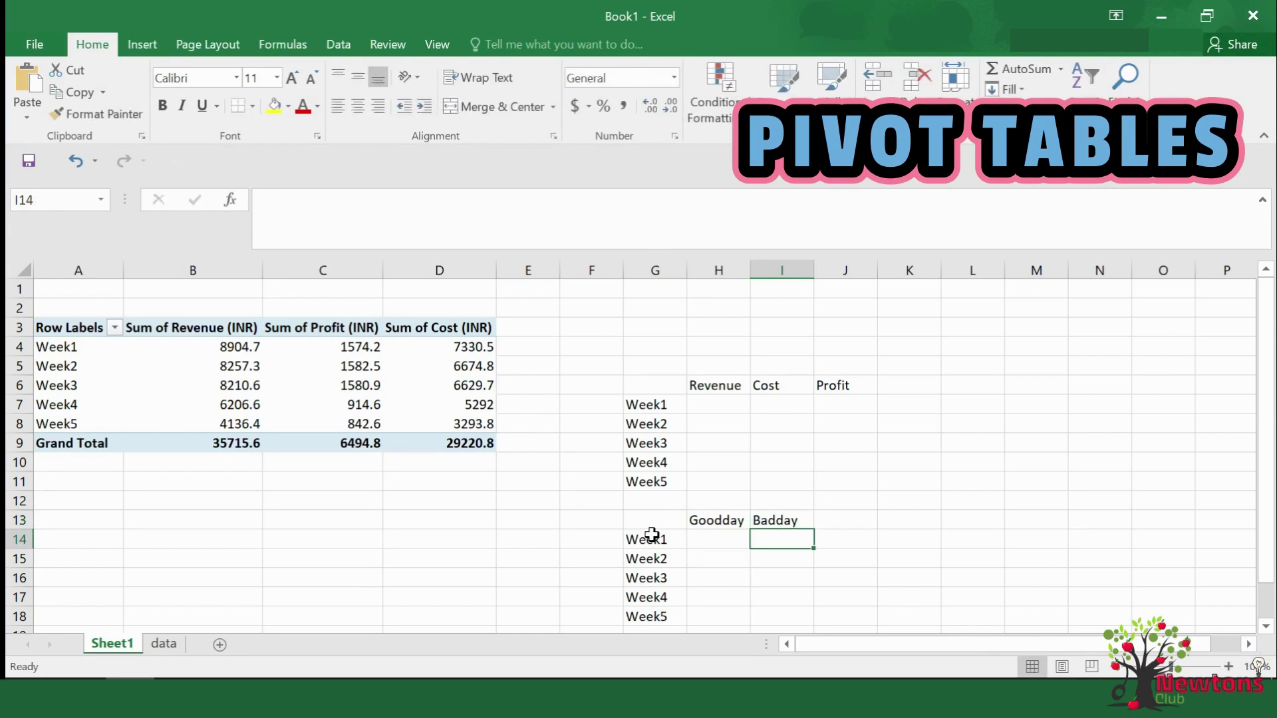
pyautogui.hotkey('shift', 'Right')
pyautogui.hotkey('shift', 'Down')
pyautogui.hotkey('shift', 'Down')
pyautogui.hotkey('shift', 'Down')
pyautogui.hotkey('shift', 'Down')
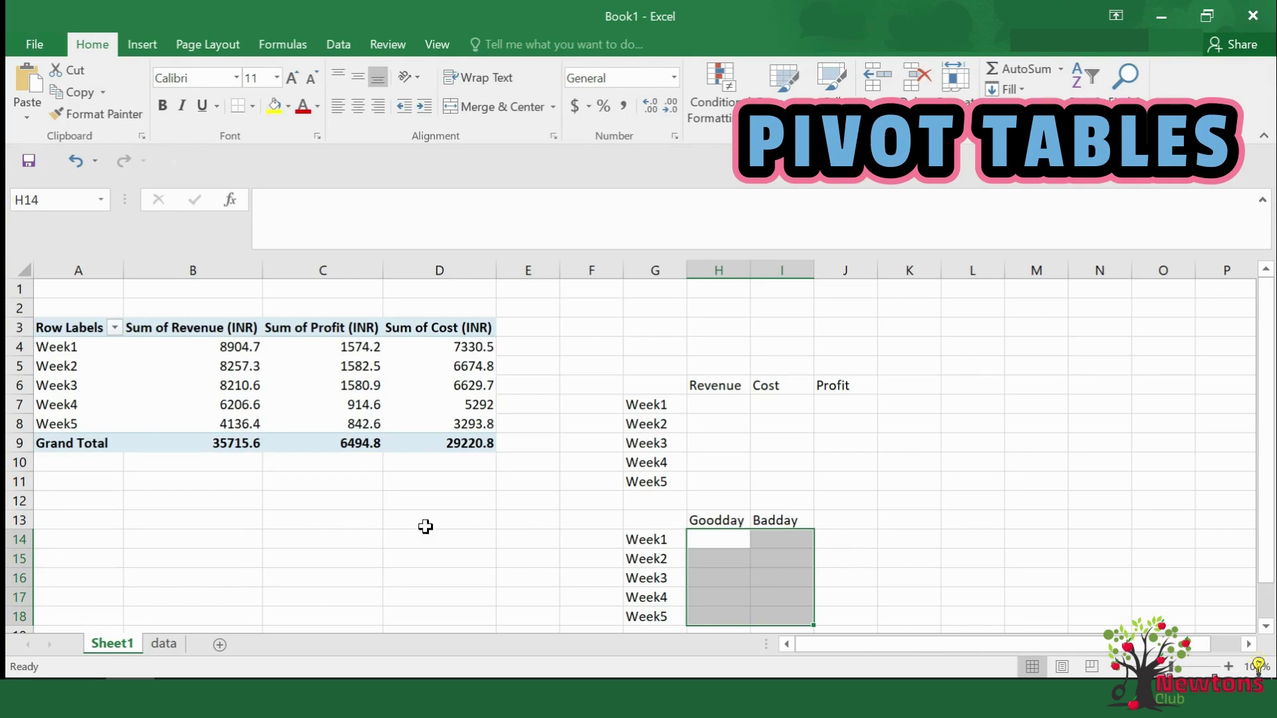
# Step: Insert a second PivotTable on a new worksheet from range B2:K33 of the data sheet
pyautogui.click(164, 643)
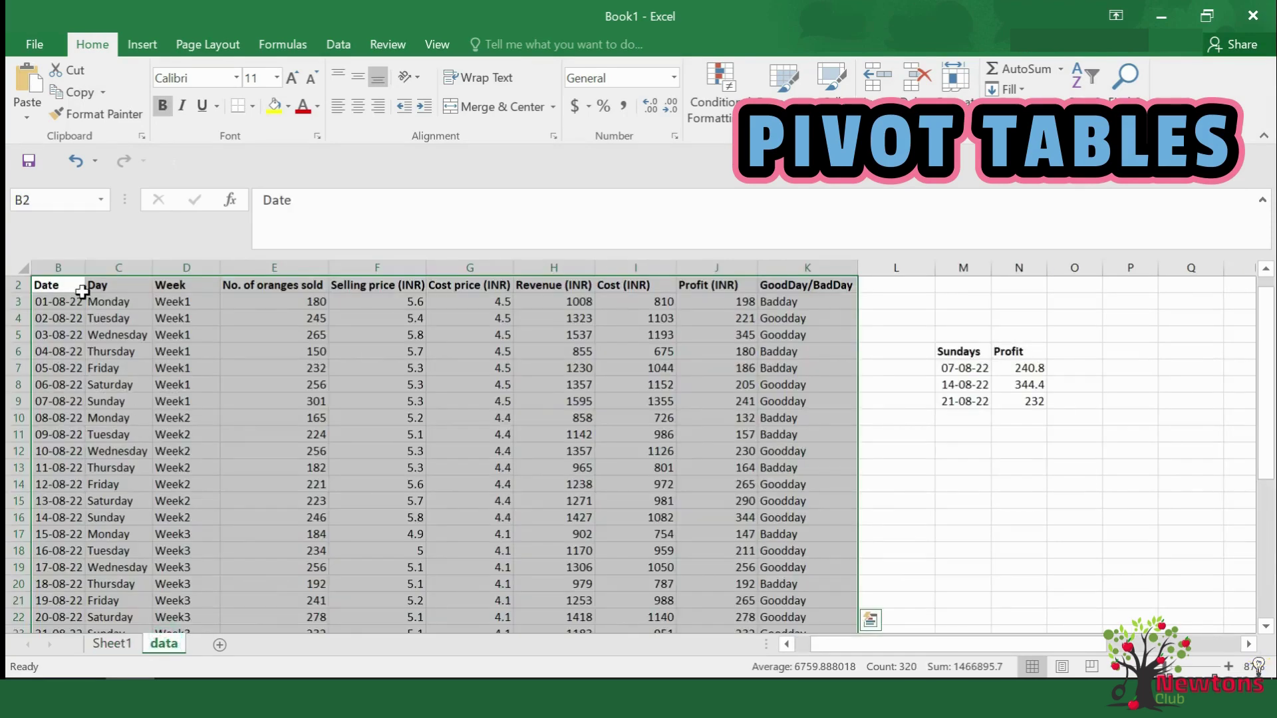
pyautogui.click(58, 285)
pyautogui.moveTo(58, 285); pyautogui.dragTo(68, 288)
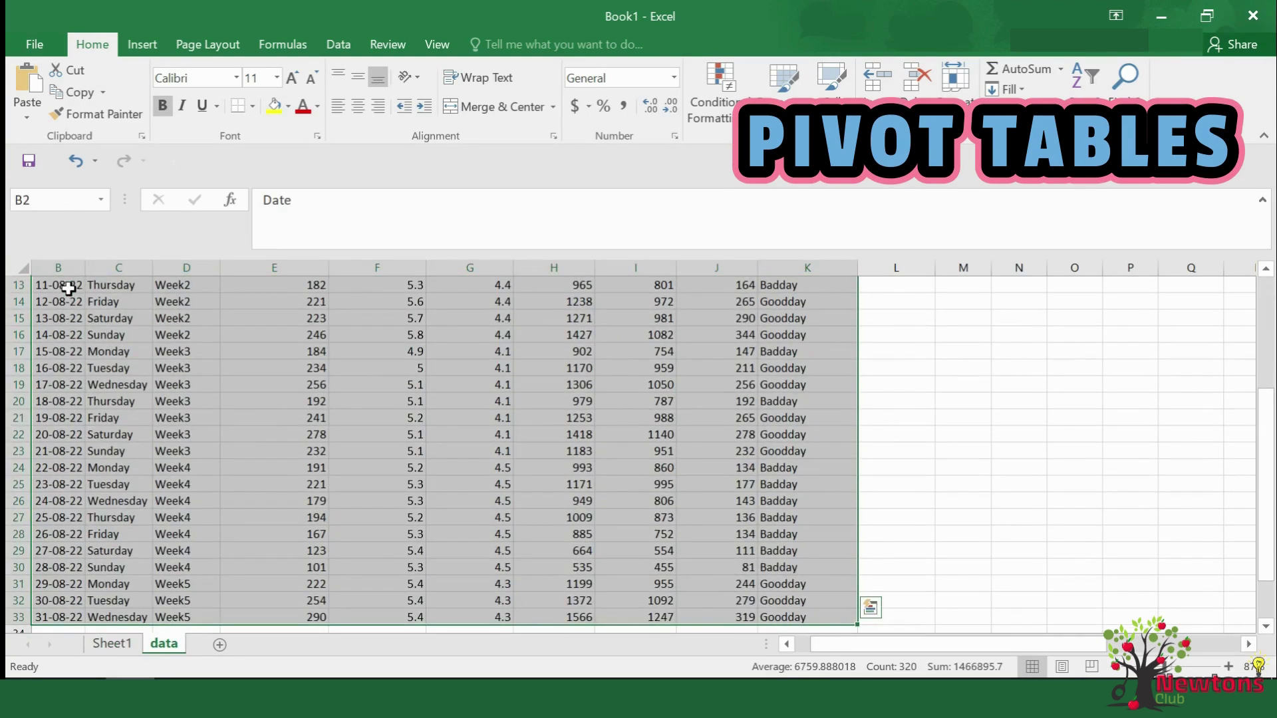
pyautogui.click(139, 45)
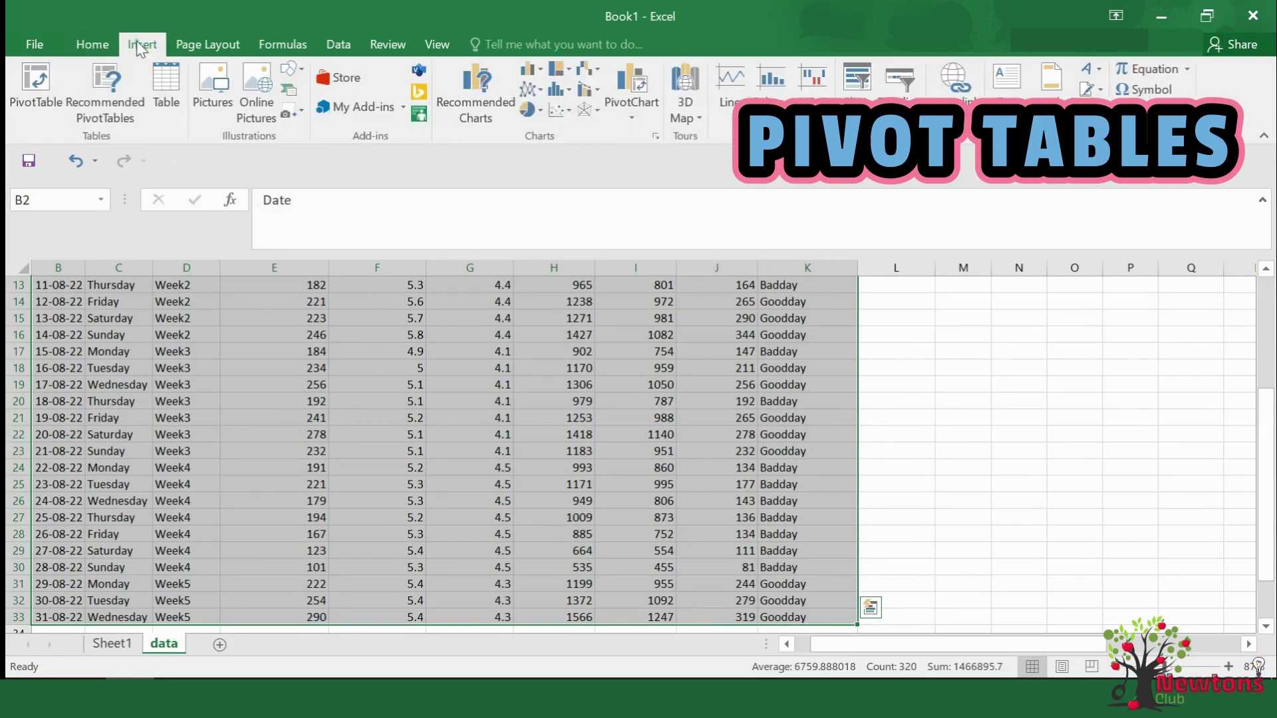
pyautogui.click(38, 83)
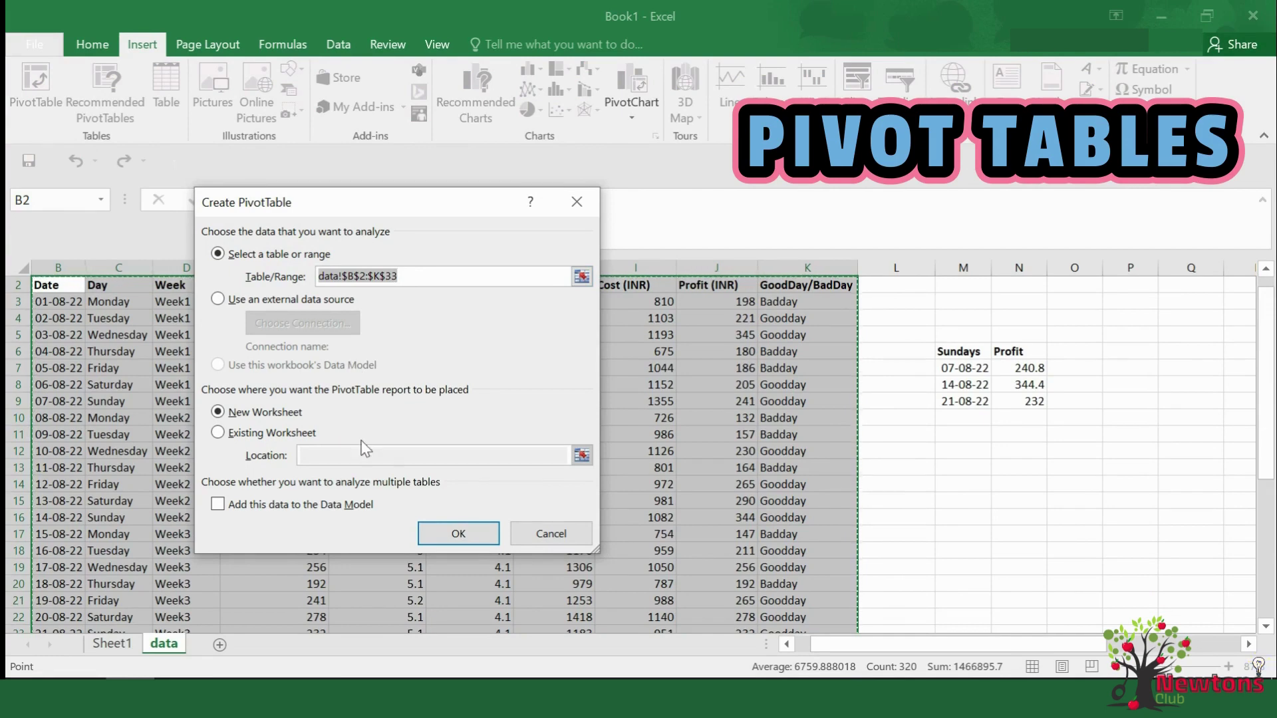
pyautogui.click(441, 536)
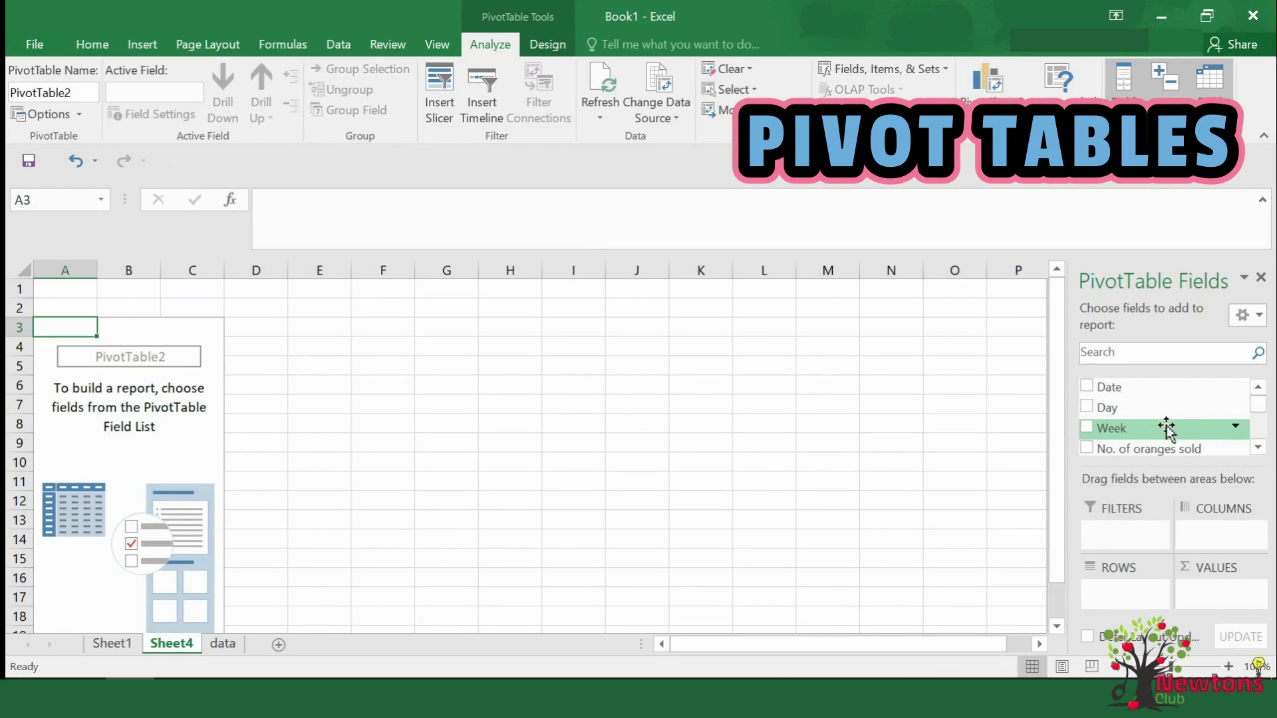
# Step: Set Week as rows, GoodDay/BadDay as columns and the sum of Profit (INR) as values in the second PivotTable
pyautogui.moveTo(1220, 428); pyautogui.dragTo(1123, 597)
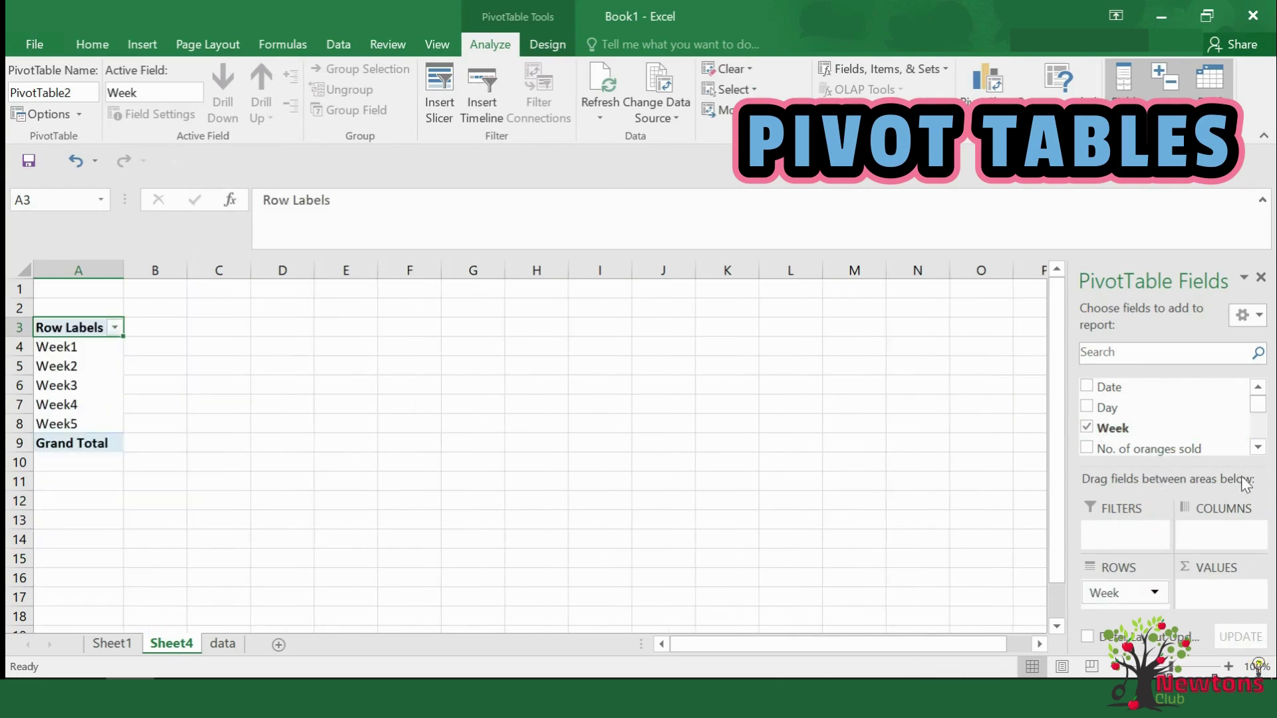
pyautogui.click(1258, 448)
pyautogui.click(1258, 448)
pyautogui.click(1258, 447)
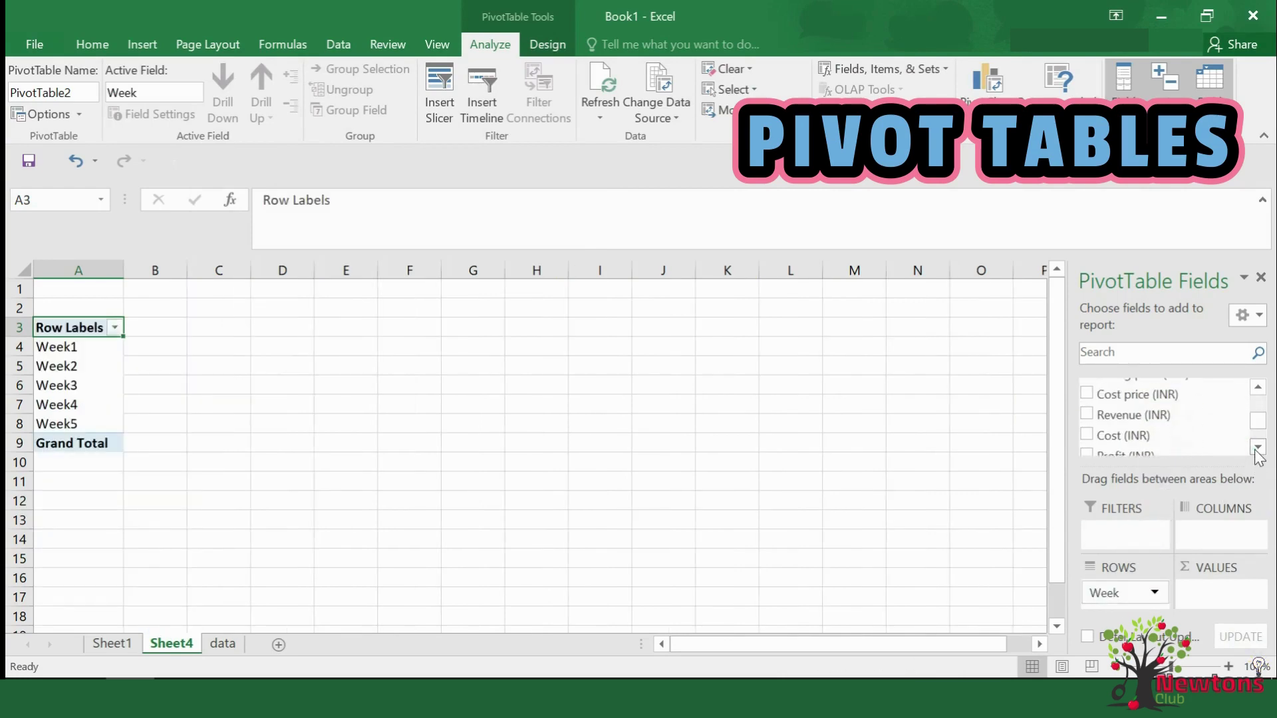
pyautogui.click(1258, 448)
pyautogui.click(1258, 448)
pyautogui.moveTo(1168, 422); pyautogui.dragTo(1226, 537)
pyautogui.moveTo(1174, 400); pyautogui.dragTo(1226, 594)
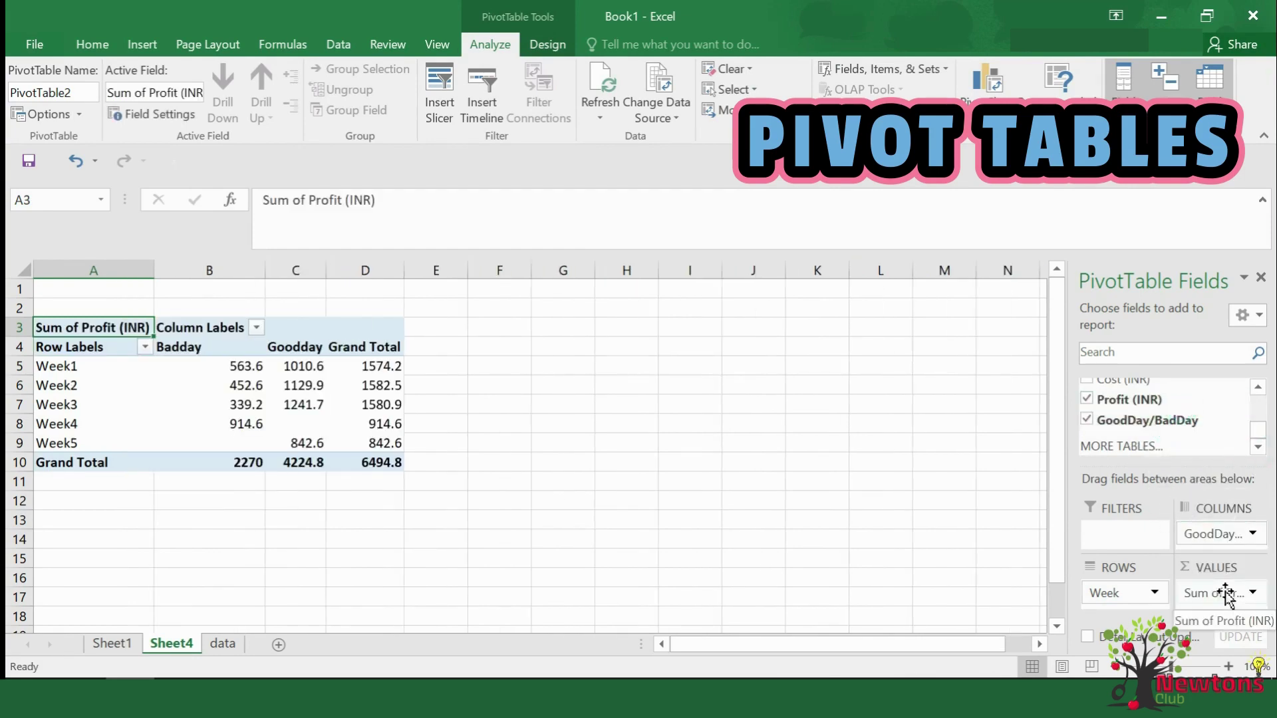